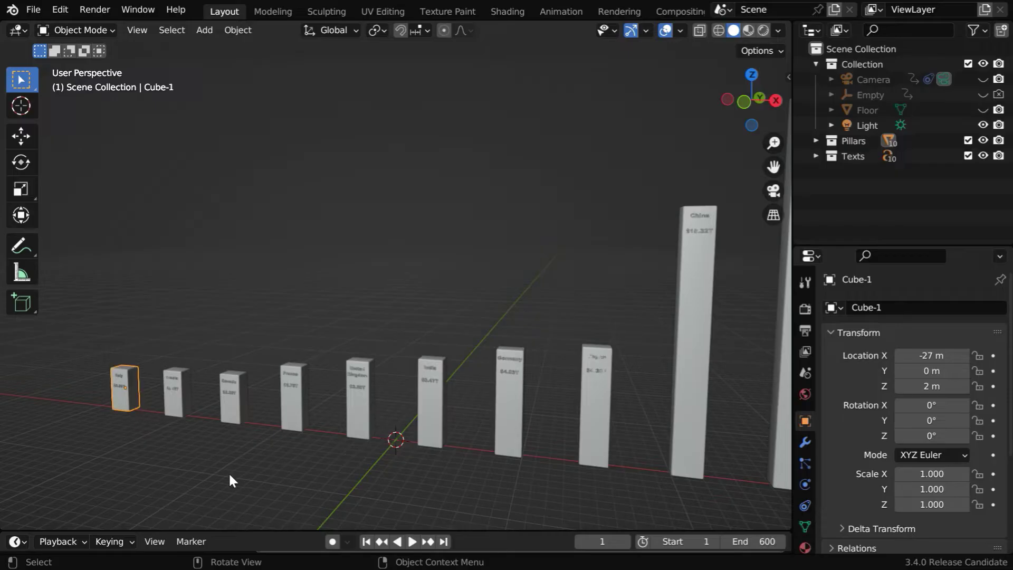
- Snap the 3D cursor to the selected bottom vertices of the Italy pillar in Edit Mode
{"action": "key", "text": "KP_Decimal"}
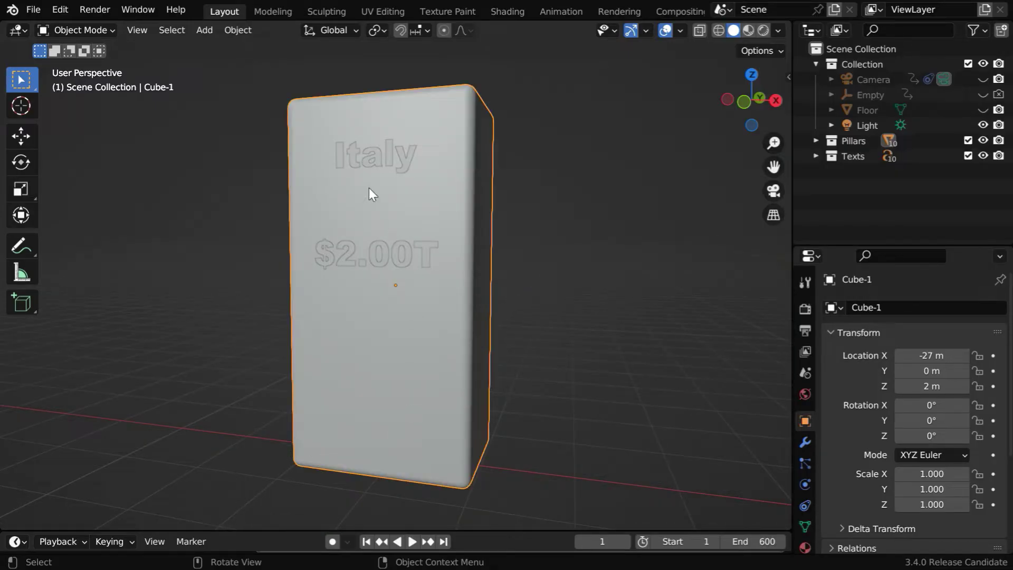
{"action": "scroll", "coordinate": [369, 286], "scroll_direction": "down", "scroll_amount": 5}
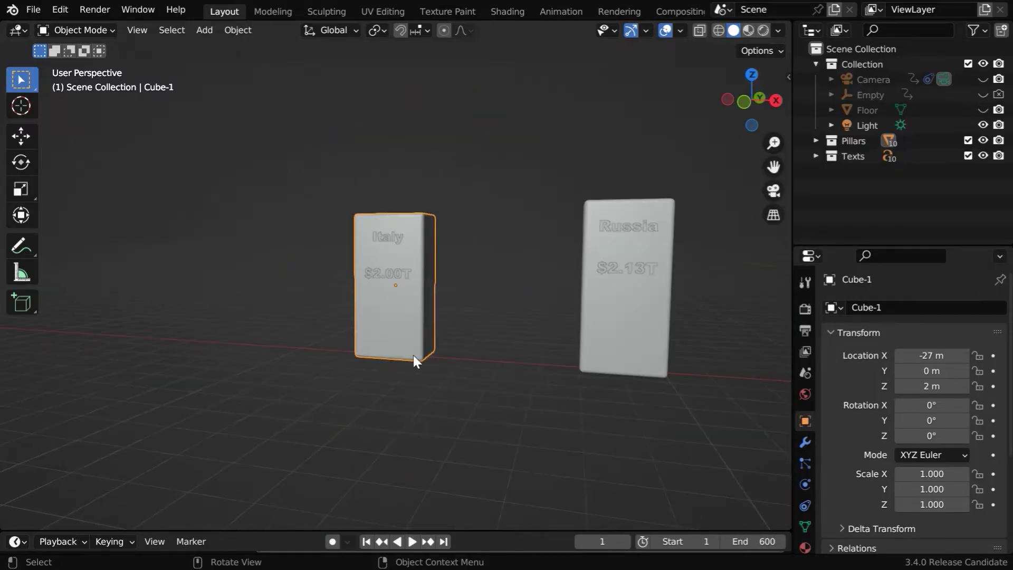
{"action": "middle_click_drag", "start_coordinate": [414, 356], "coordinate": [260, 403], "text": "shift"}
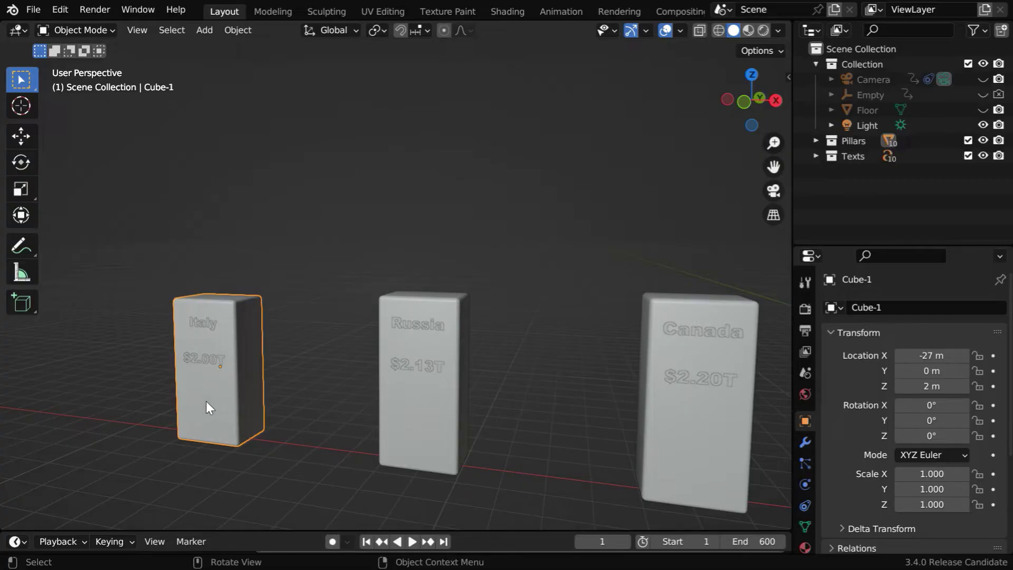
{"action": "left_click", "coordinate": [103, 34]}
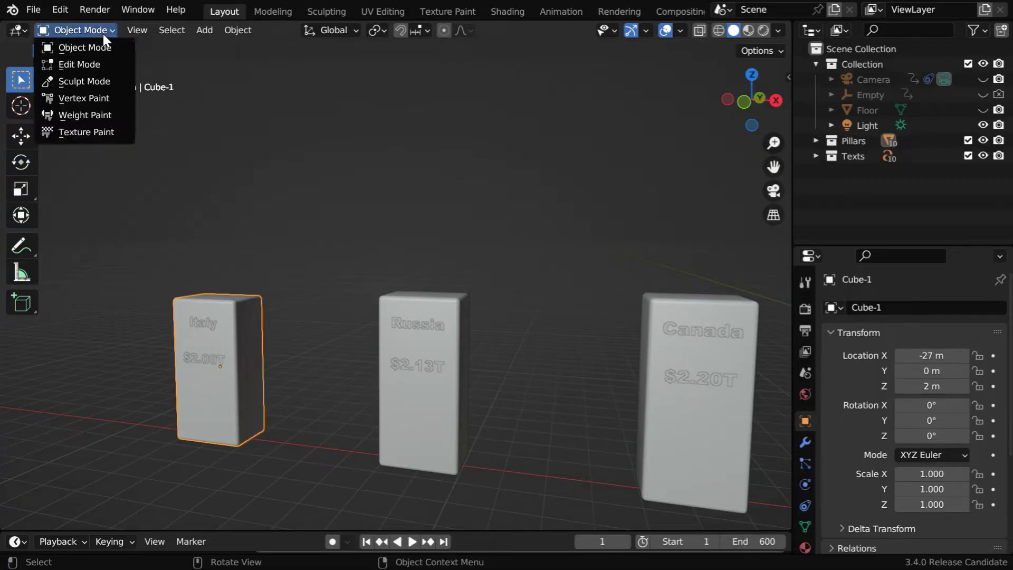
{"action": "left_click", "coordinate": [104, 63]}
{"action": "left_click", "coordinate": [263, 480]}
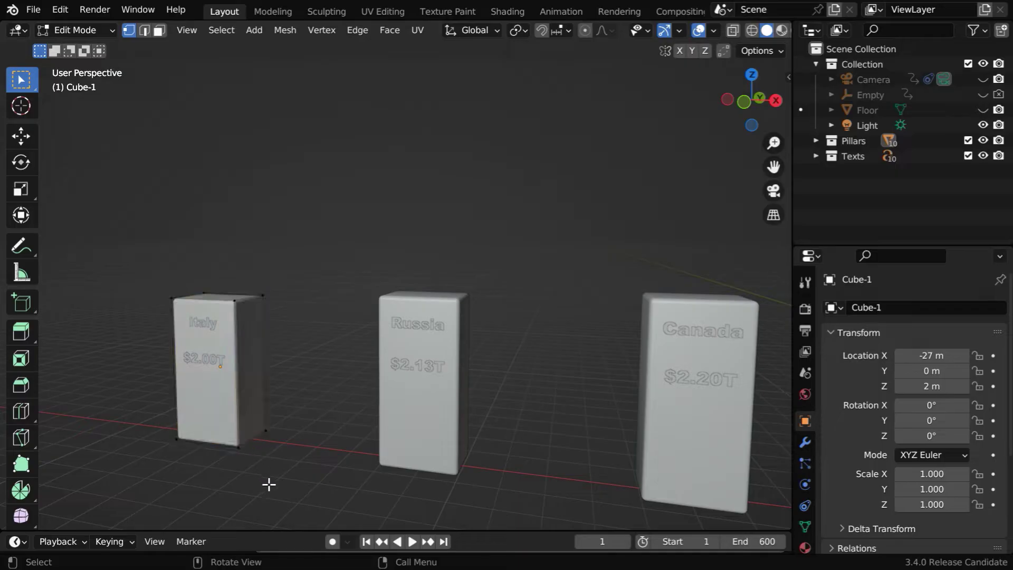
{"action": "middle_click_drag", "start_coordinate": [266, 482], "coordinate": [264, 394]}
{"action": "left_click_drag", "start_coordinate": [112, 385], "coordinate": [267, 461]}
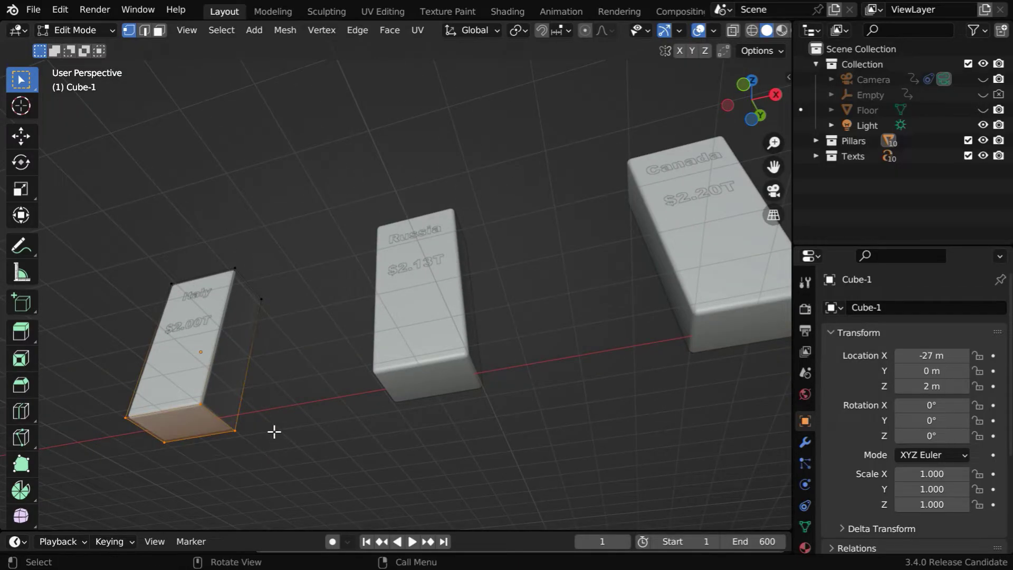
{"action": "left_click", "coordinate": [285, 33]}
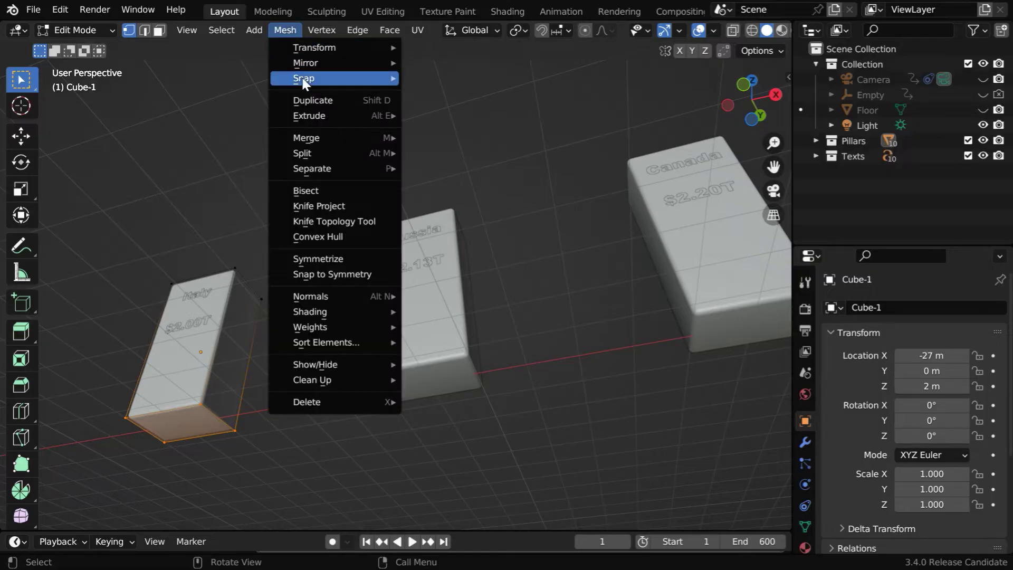
{"action": "mouse_move", "coordinate": [306, 79]}
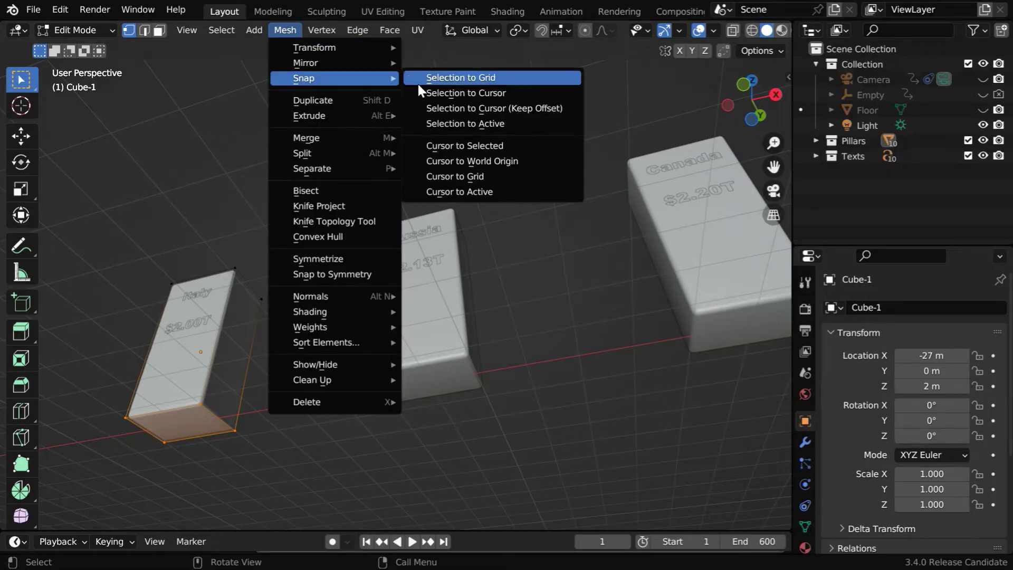
{"action": "left_click", "coordinate": [459, 151]}
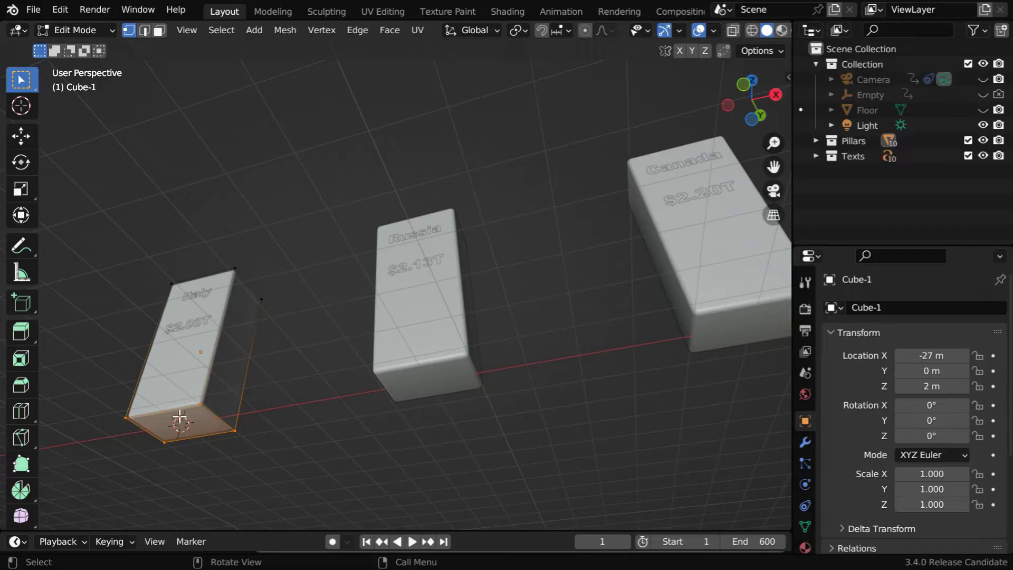
- Return to Object Mode and set the Italy pillar's origin to the 3D cursor at its base
{"action": "middle_click_drag", "start_coordinate": [265, 347], "coordinate": [257, 435]}
{"action": "left_click", "coordinate": [112, 34]}
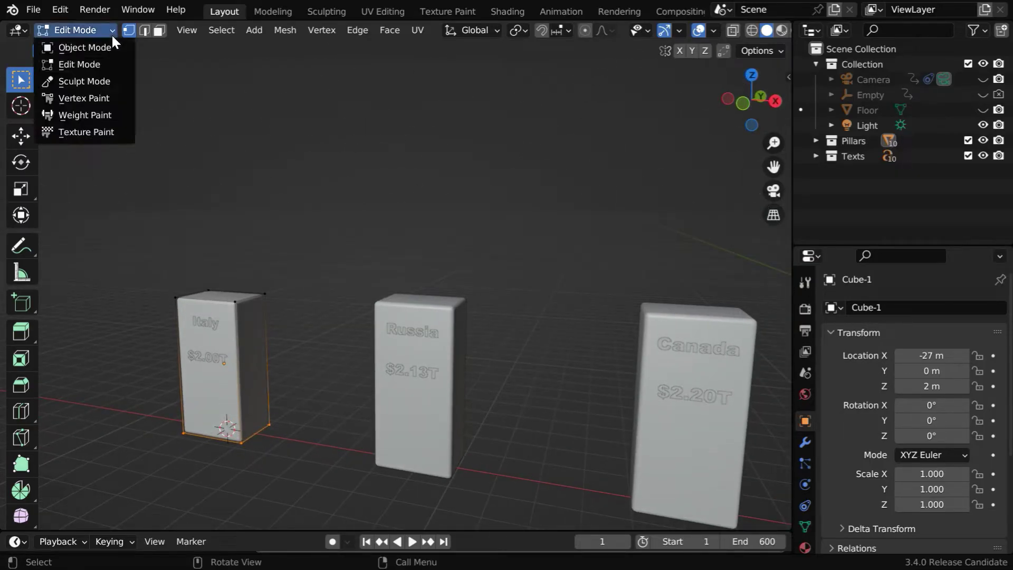
{"action": "left_click", "coordinate": [111, 45]}
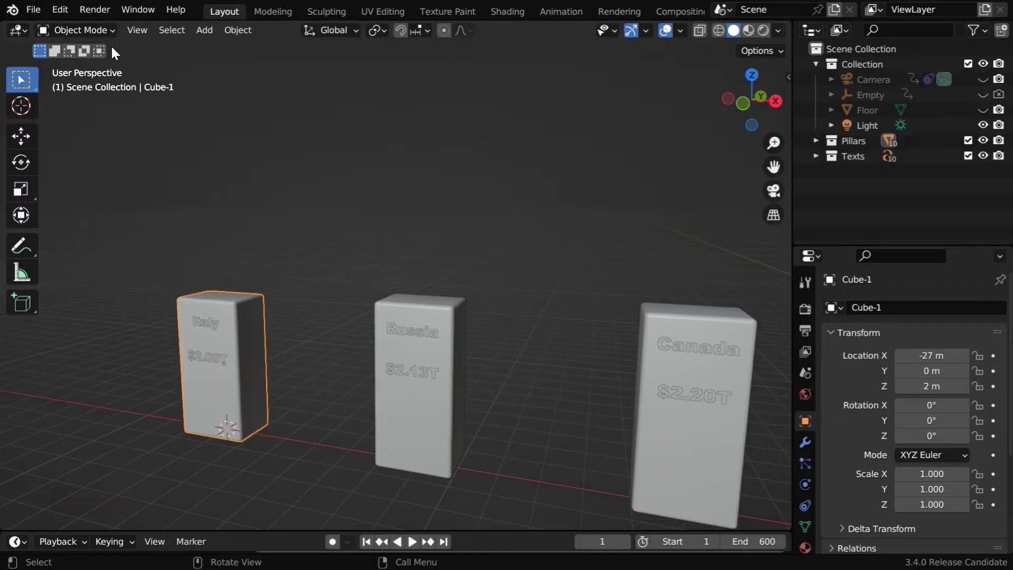
{"action": "left_click", "coordinate": [238, 30]}
{"action": "mouse_move", "coordinate": [258, 62]}
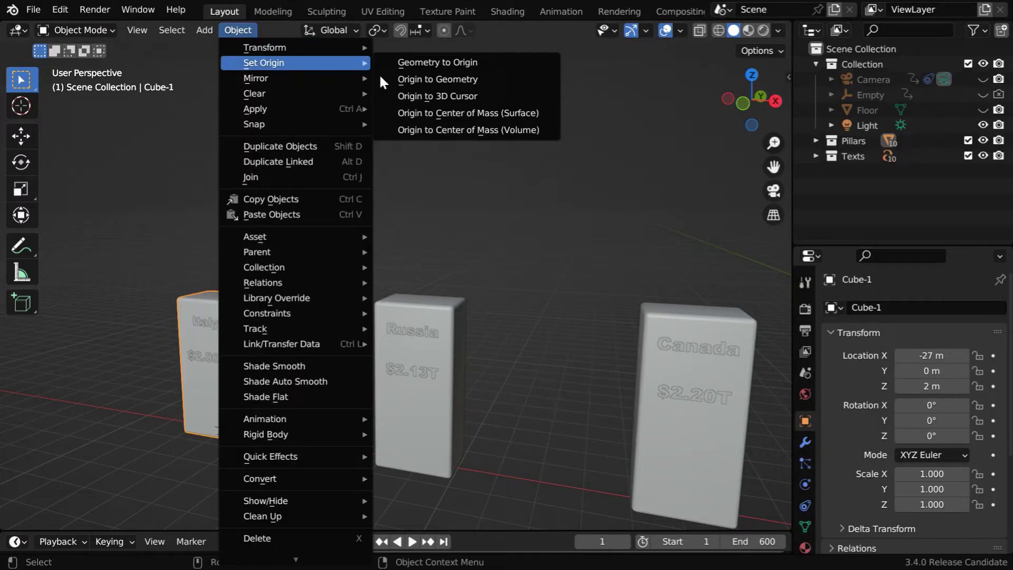
{"action": "left_click", "coordinate": [438, 96]}
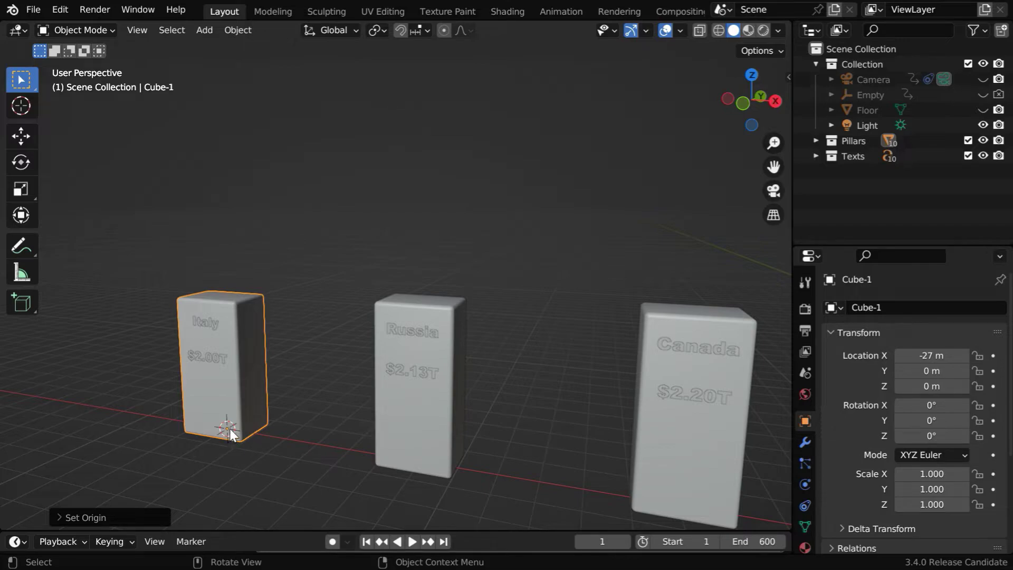
- Hide the 3D cursor in the viewport overlays
{"action": "left_click", "coordinate": [680, 30]}
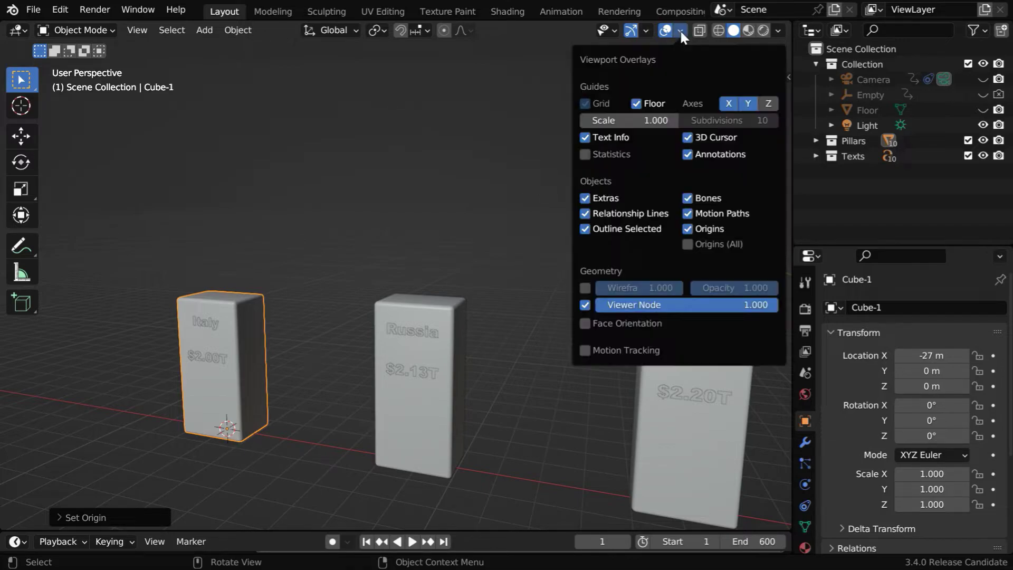
{"action": "left_click", "coordinate": [689, 138]}
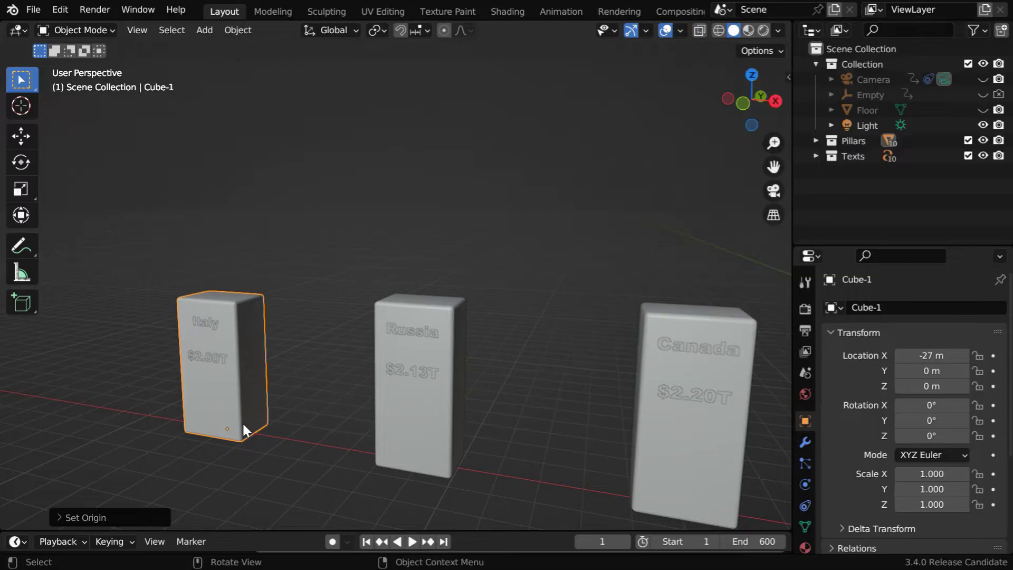
{"action": "middle_click_drag", "start_coordinate": [262, 454], "coordinate": [281, 447]}
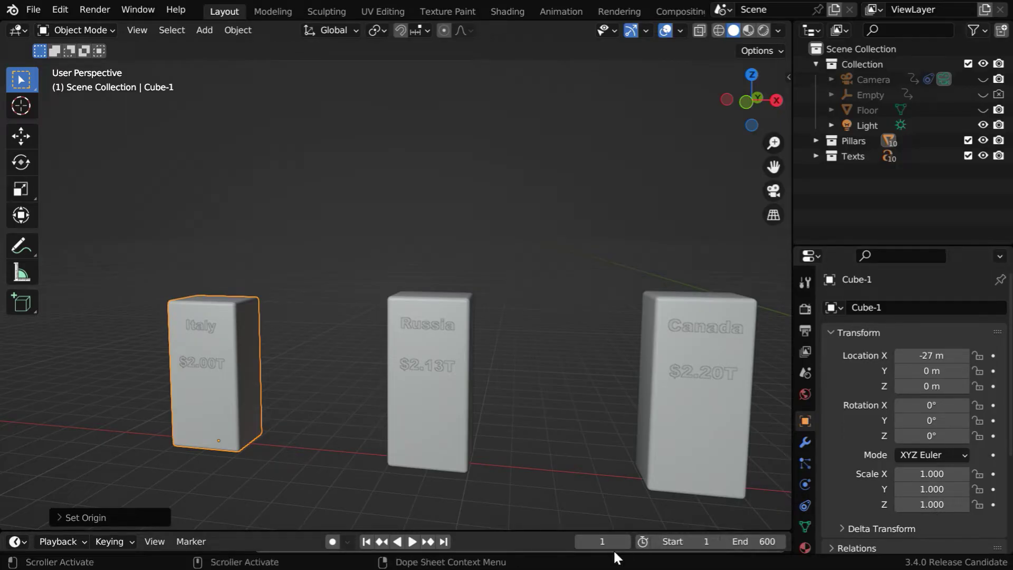
- Set the Italy pillar's Z scale to 0 and keyframe it at frame 1
{"action": "left_click", "coordinate": [933, 505]}
{"action": "type", "text": "0"}
{"action": "key", "text": "Return"}
{"action": "left_click", "coordinate": [993, 504]}
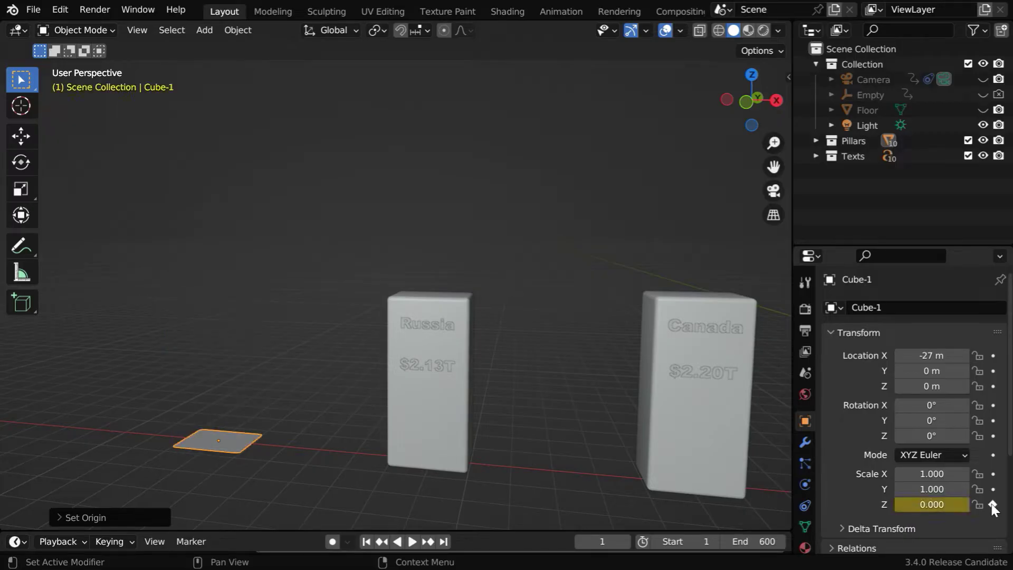
- At frame 20, set the Italy pillar's Z scale to 1 and keyframe it
{"action": "left_click", "coordinate": [623, 538]}
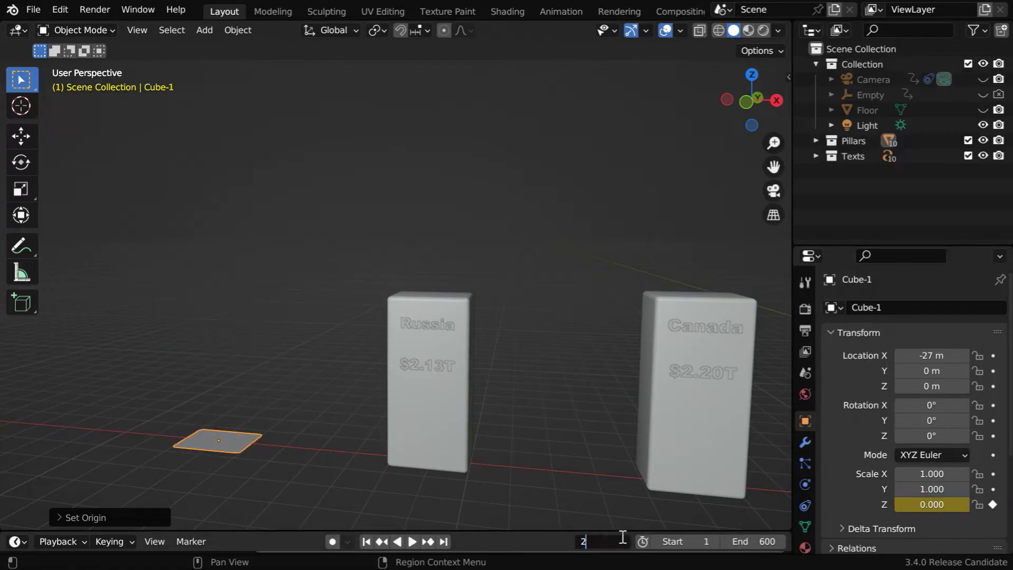
{"action": "type", "text": "20"}
{"action": "key", "text": "Return"}
{"action": "left_click", "coordinate": [932, 504]}
{"action": "type", "text": "1"}
{"action": "key", "text": "Return"}
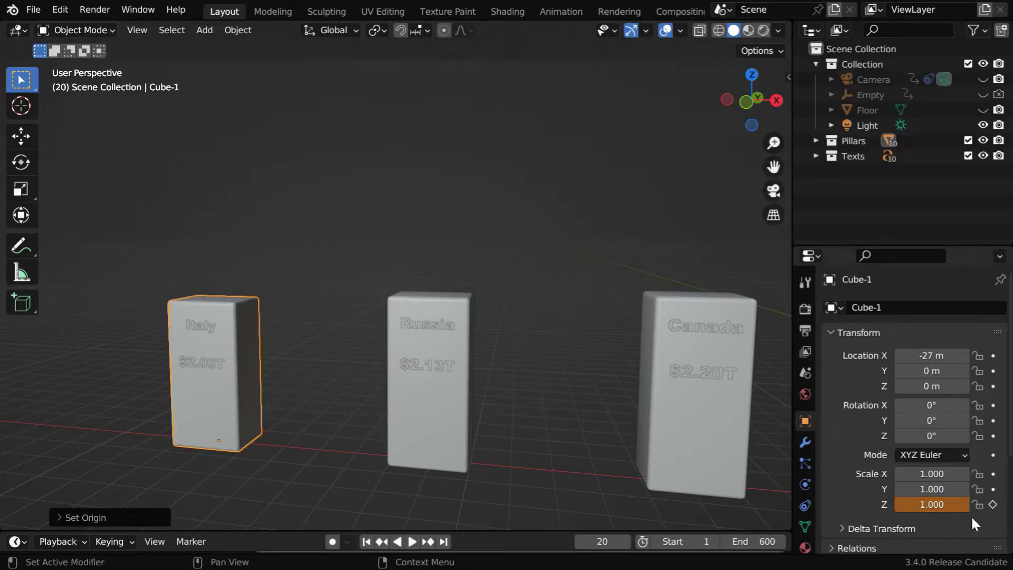
{"action": "left_click", "coordinate": [992, 505]}
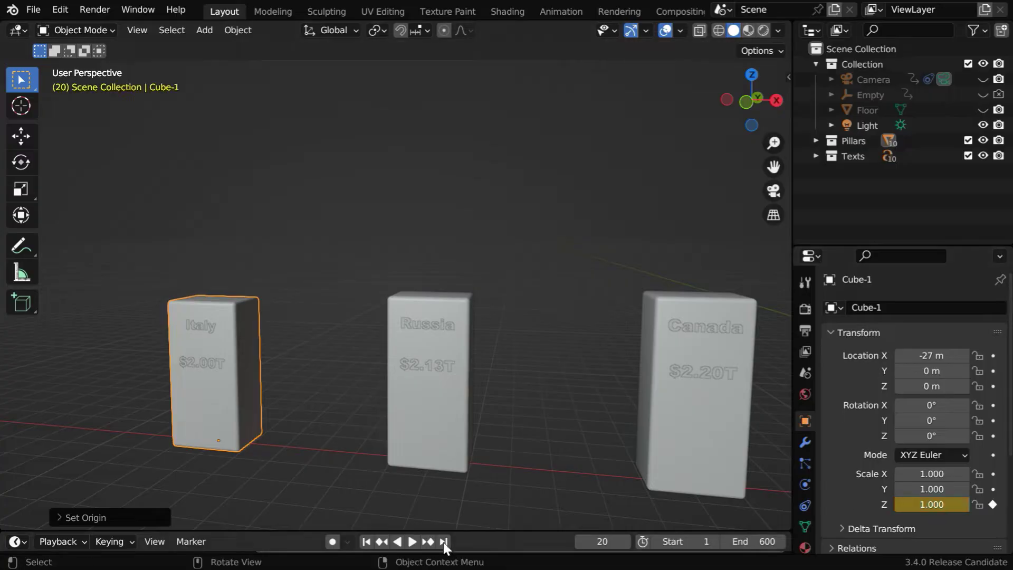
- Play the animation from the first frame to check the Italy pillar's growth, and stop it
{"action": "left_click", "coordinate": [368, 542]}
{"action": "left_click", "coordinate": [413, 541]}
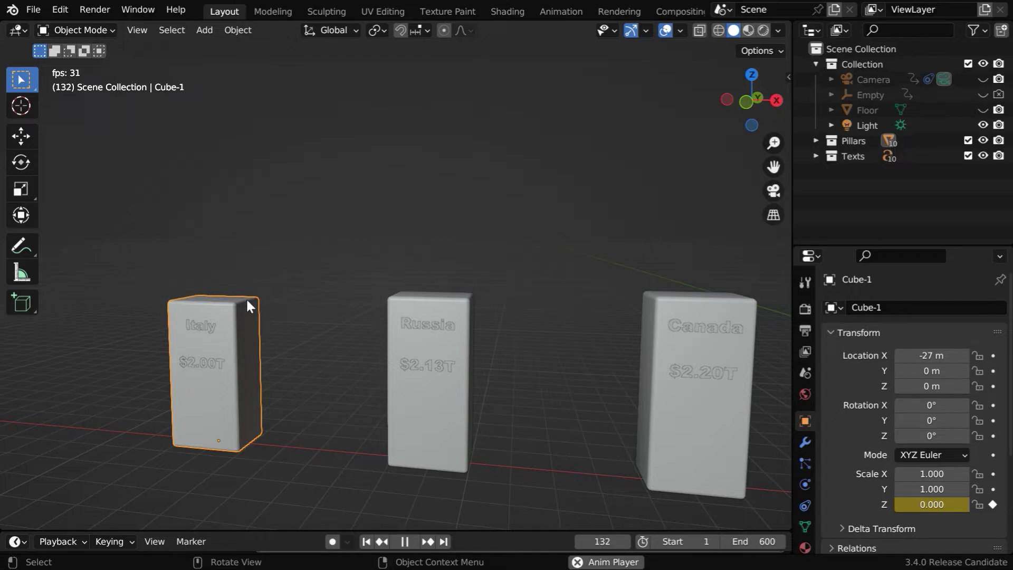
{"action": "left_click", "coordinate": [404, 542]}
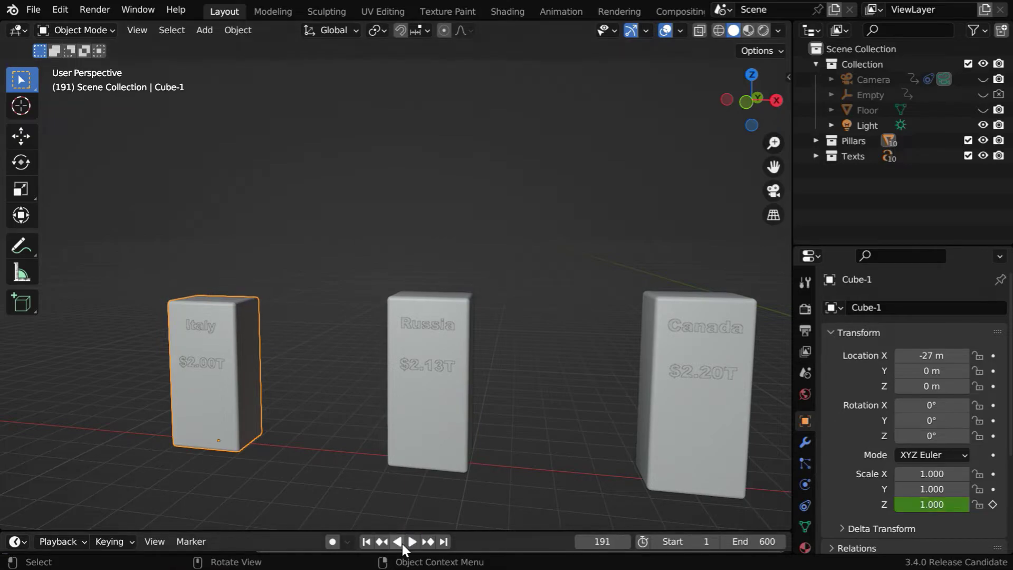
- Set both Z scale keyframes of the Italy pillar to Back interpolation in the Graph Editor and return to the 3D Viewport
{"action": "left_click", "coordinate": [20, 29]}
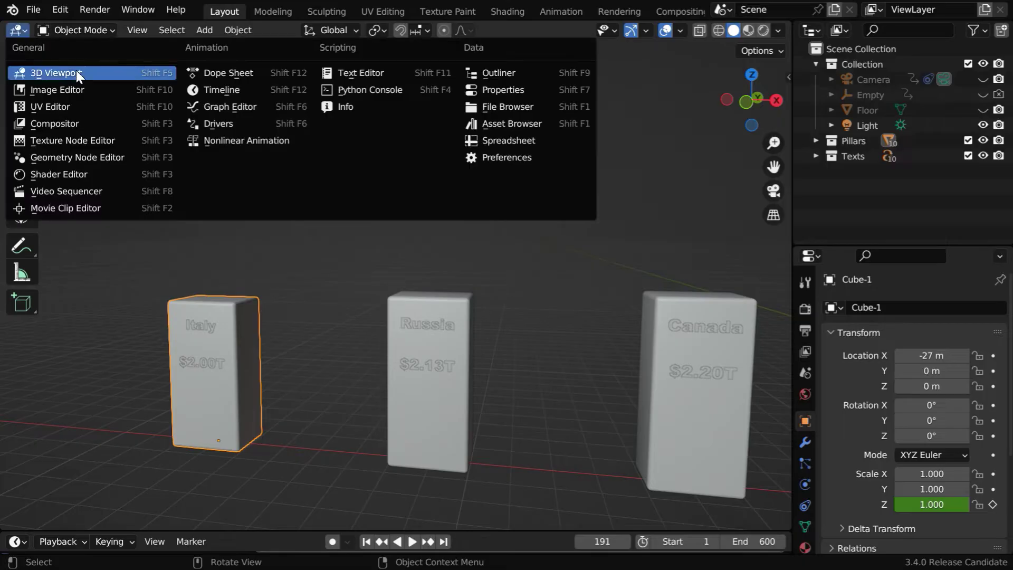
{"action": "left_click", "coordinate": [244, 109]}
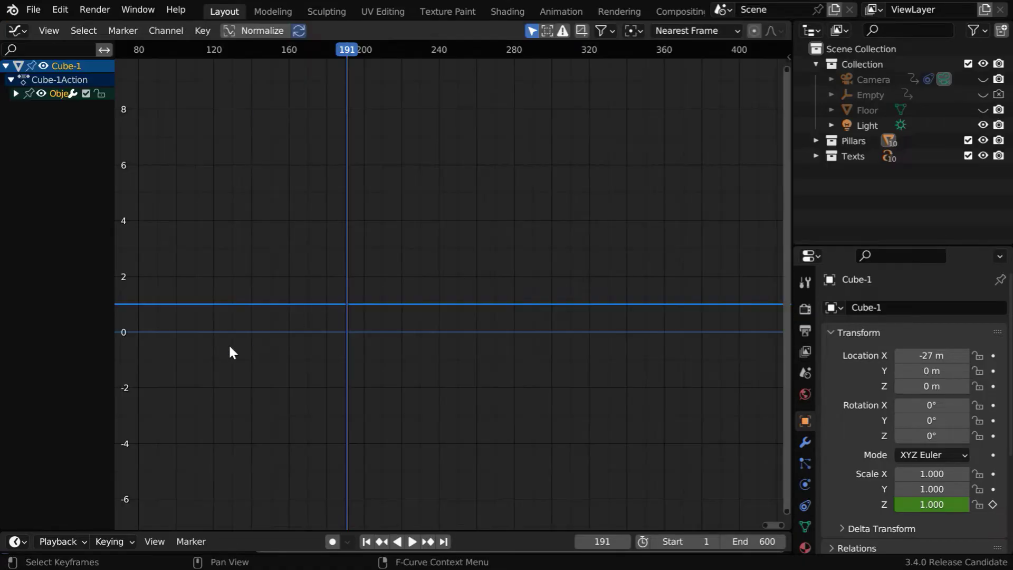
{"action": "middle_click_drag", "start_coordinate": [229, 349], "coordinate": [610, 334]}
{"action": "middle_click_drag", "start_coordinate": [498, 385], "coordinate": [419, 324], "text": "ctrl"}
{"action": "left_click_drag", "start_coordinate": [334, 276], "coordinate": [510, 405]}
{"action": "left_click", "coordinate": [203, 30]}
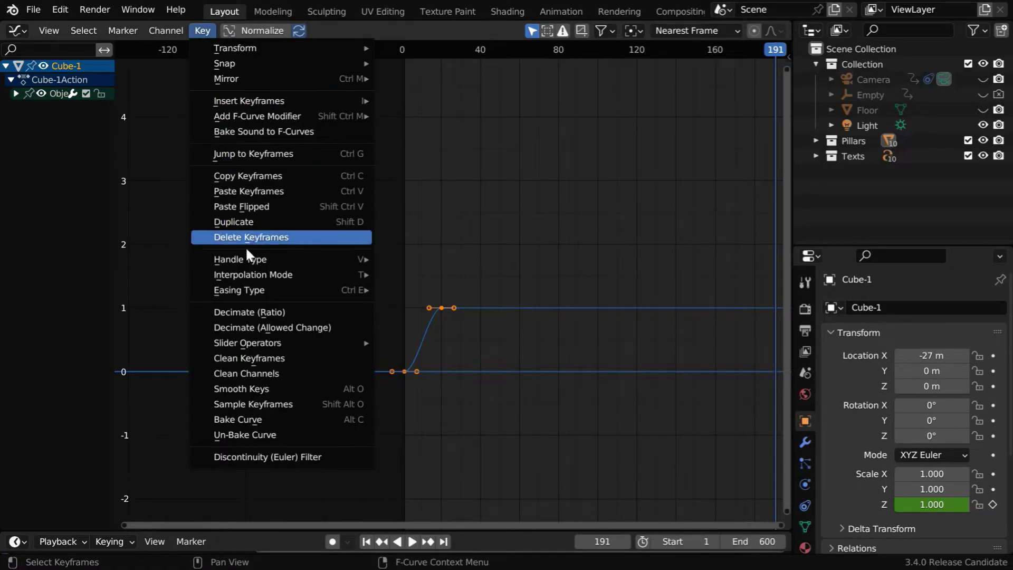
{"action": "mouse_move", "coordinate": [256, 278]}
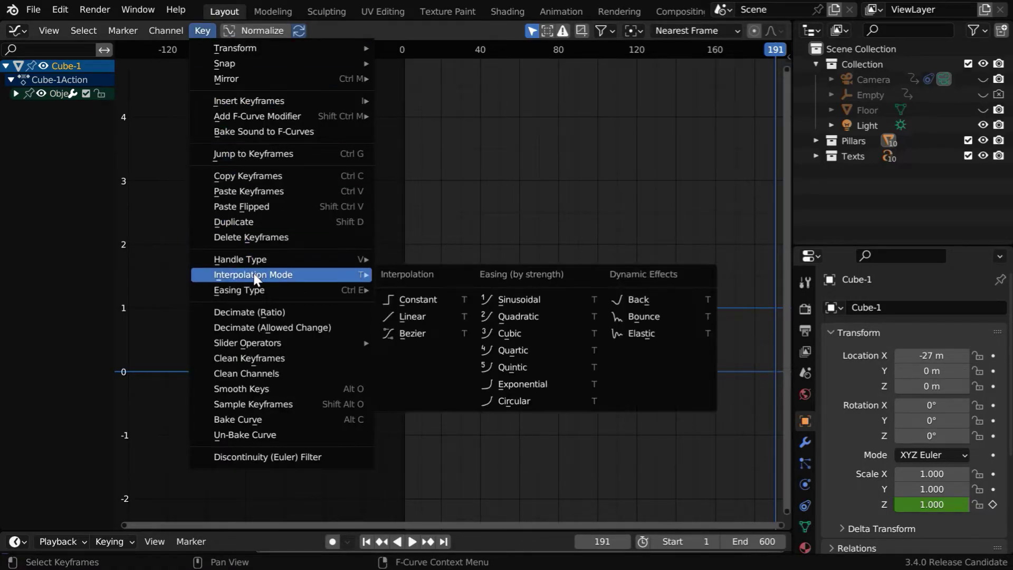
{"action": "left_click", "coordinate": [650, 300]}
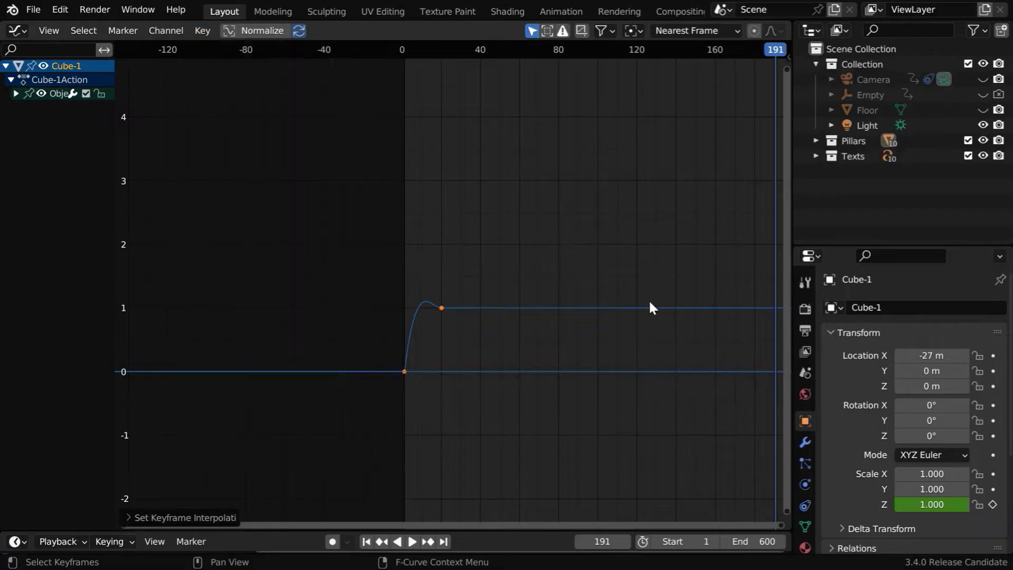
{"action": "left_click", "coordinate": [25, 34]}
{"action": "left_click", "coordinate": [39, 74]}
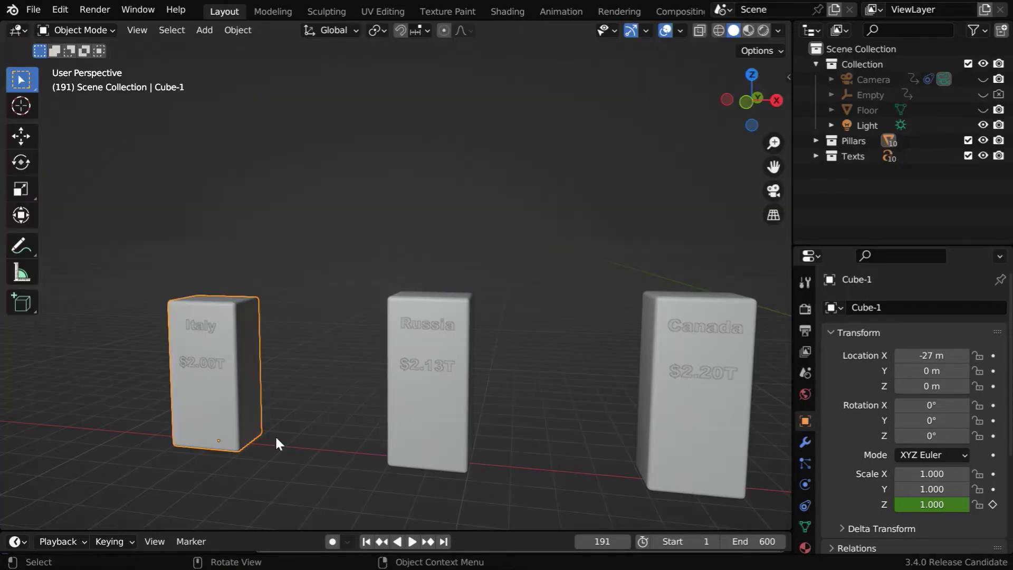
- Replay the animation from the start to check the Italy pillar's Back interpolation, and stop it
{"action": "left_click", "coordinate": [366, 541]}
{"action": "left_click", "coordinate": [412, 541]}
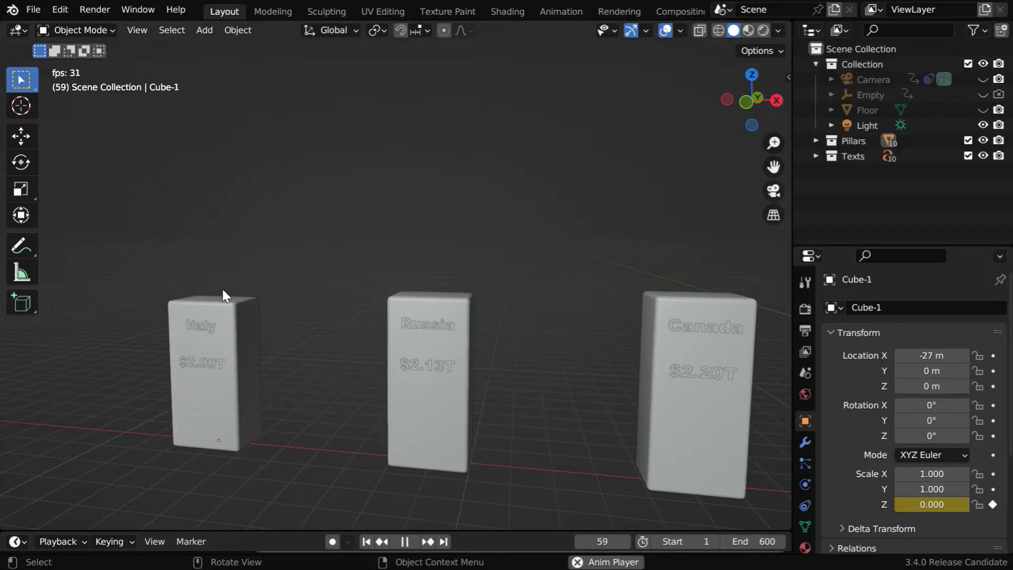
{"action": "left_click", "coordinate": [413, 545]}
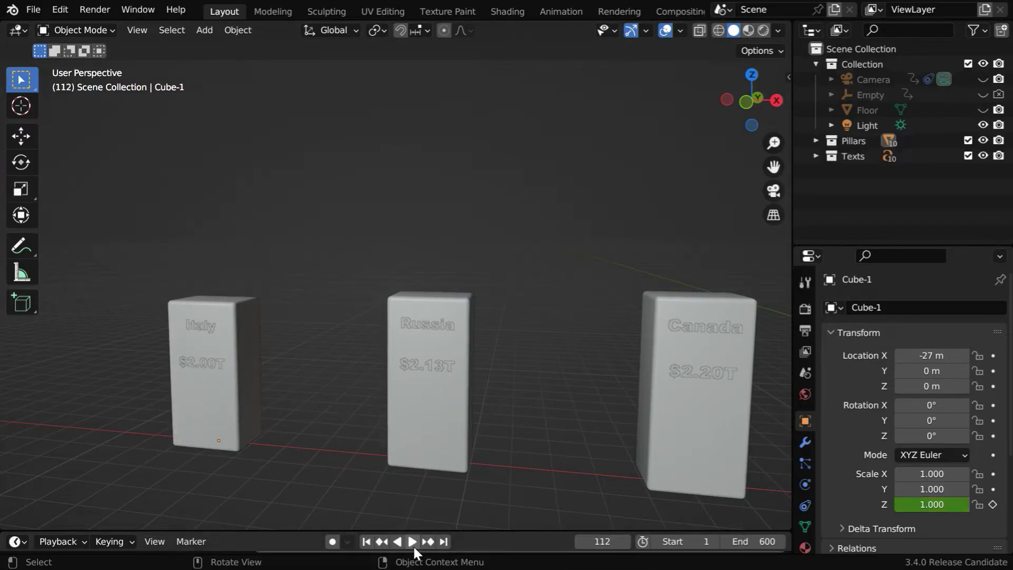
- At frame 35, set the Russia pillar's Z scale to 0 and keyframe it
{"action": "left_click", "coordinate": [444, 410]}
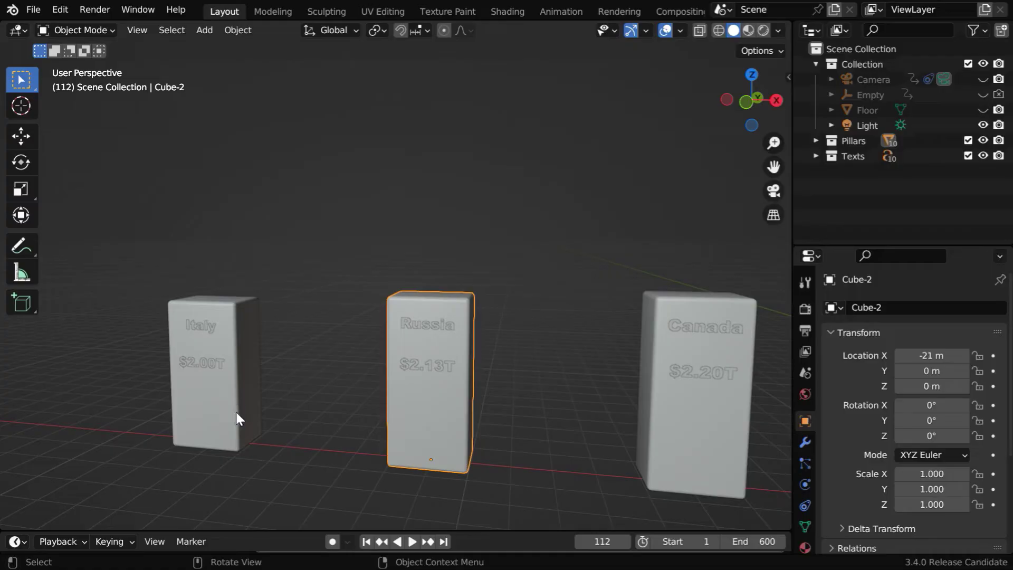
{"action": "left_click", "coordinate": [586, 547]}
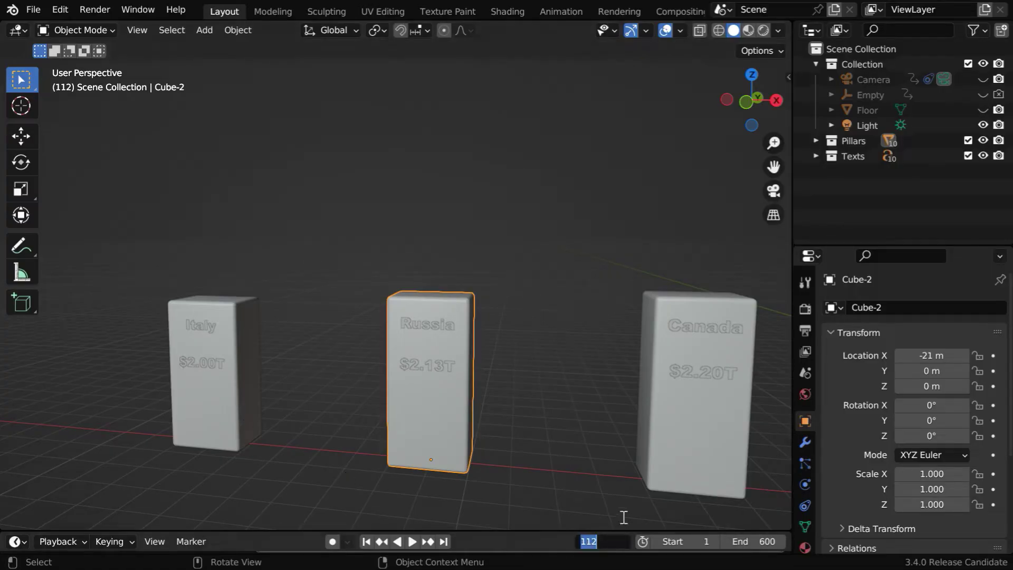
{"action": "type", "text": "35"}
{"action": "key", "text": "Return"}
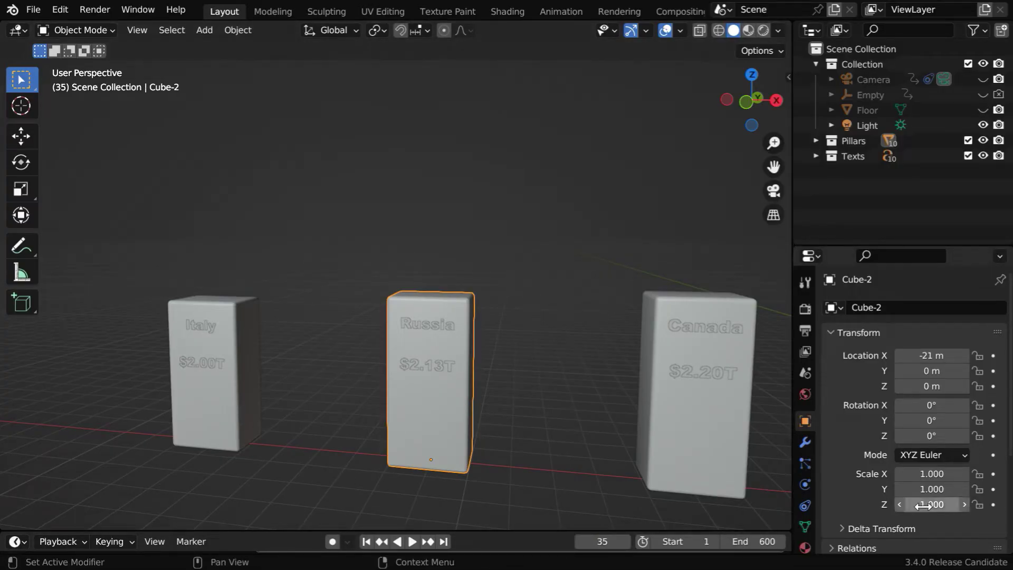
{"action": "left_click", "coordinate": [929, 504]}
{"action": "type", "text": "0"}
{"action": "key", "text": "Return"}
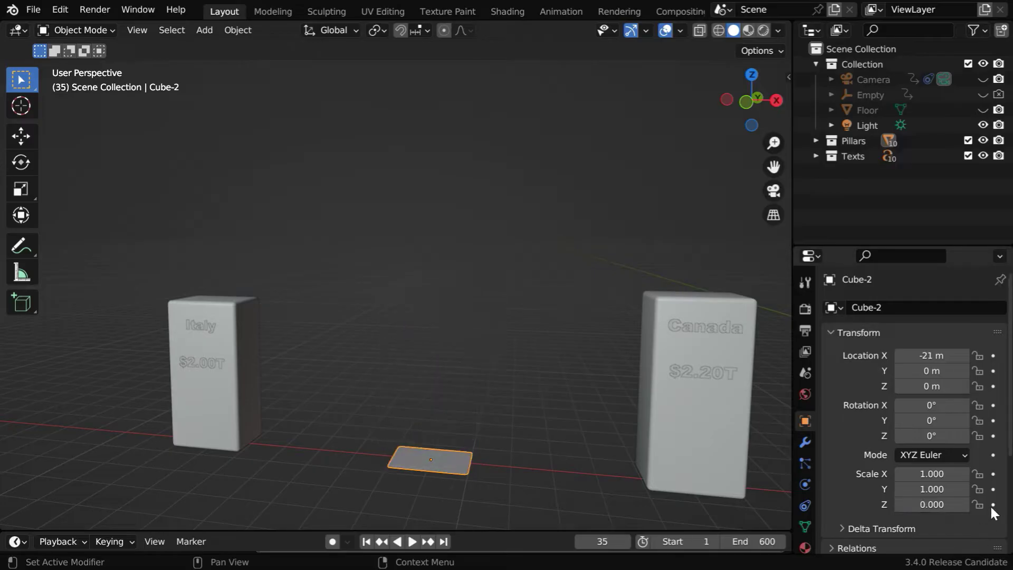
{"action": "left_click", "coordinate": [993, 504]}
- At frame 55, set the Russia pillar's Z scale to 1 and keyframe it
{"action": "left_click", "coordinate": [602, 541]}
{"action": "type", "text": "55"}
{"action": "key", "text": "Return"}
{"action": "left_click", "coordinate": [929, 504]}
{"action": "type", "text": "1"}
{"action": "key", "text": "Return"}
{"action": "left_click", "coordinate": [993, 504]}
{"action": "left_click", "coordinate": [993, 505]}
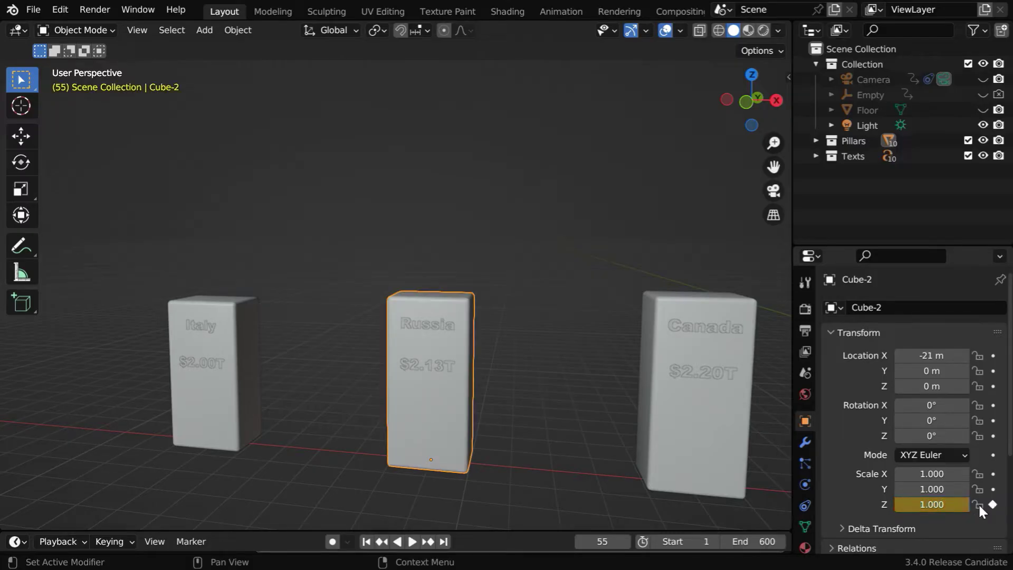
- Set both Z scale keyframes of the Russia pillar to Back interpolation in the Graph Editor and return to the 3D Viewport
{"action": "left_click", "coordinate": [18, 31]}
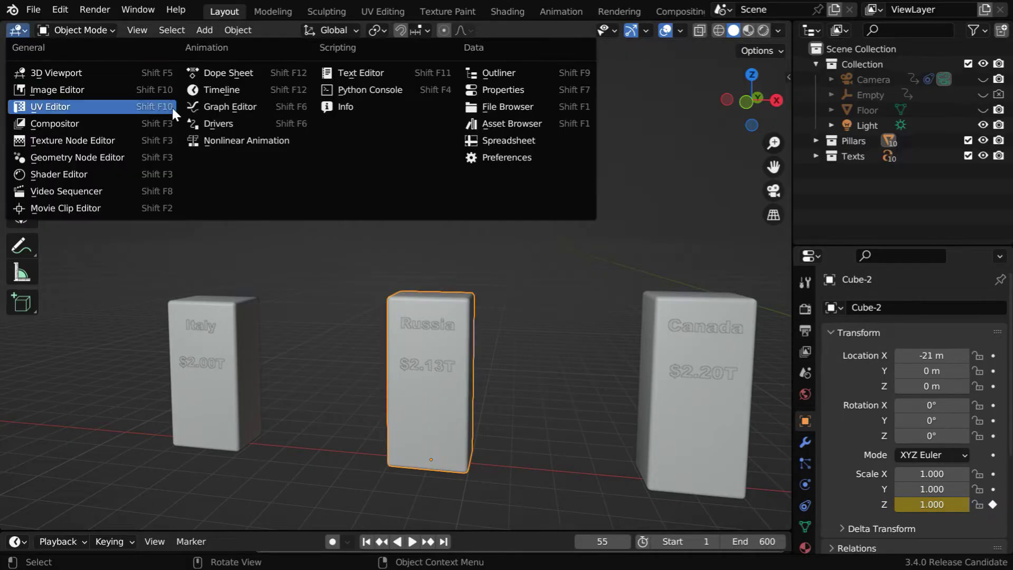
{"action": "left_click", "coordinate": [215, 106]}
{"action": "left_click_drag", "start_coordinate": [408, 271], "coordinate": [547, 379]}
{"action": "left_click", "coordinate": [201, 32]}
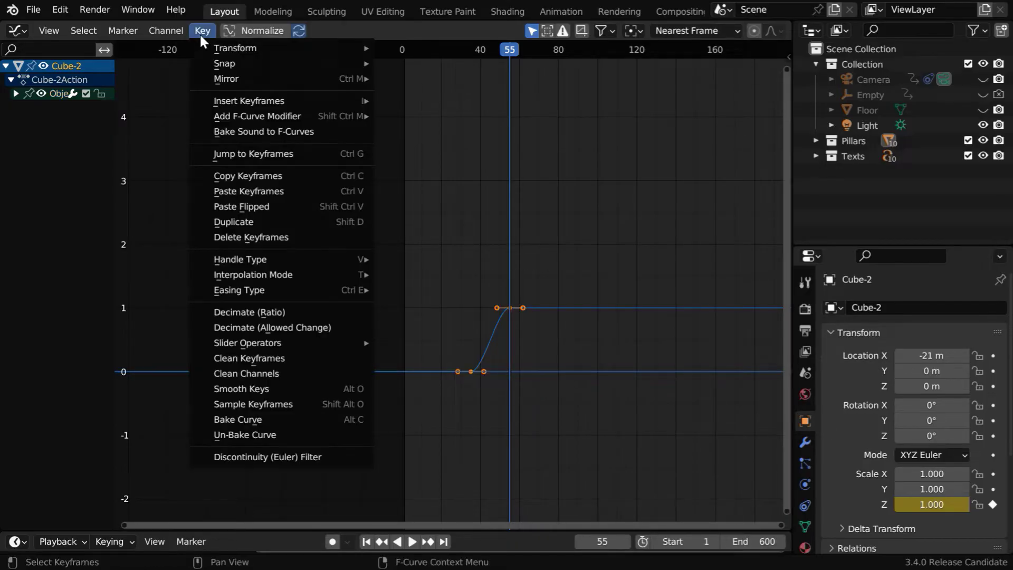
{"action": "mouse_move", "coordinate": [266, 275]}
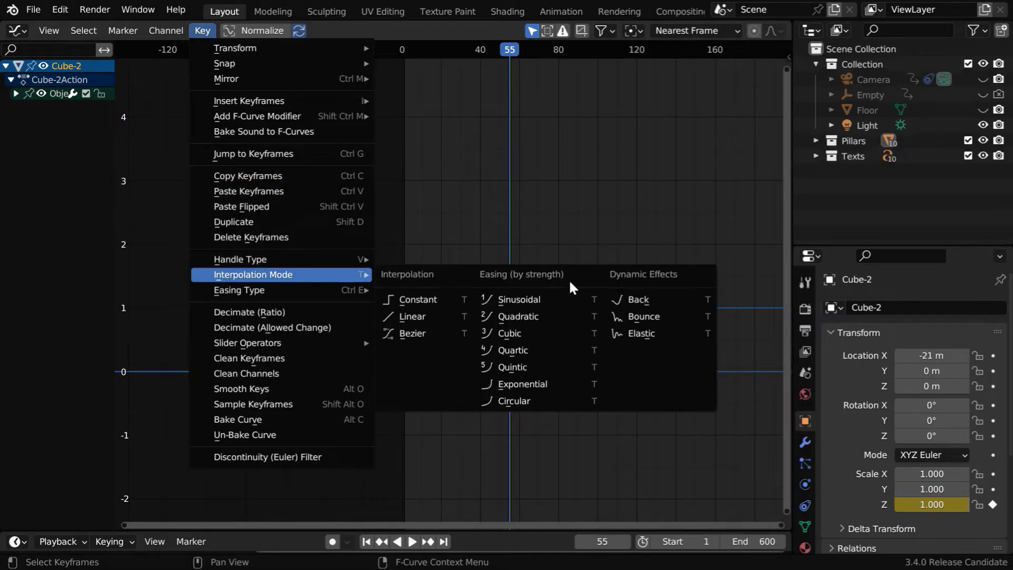
{"action": "left_click", "coordinate": [641, 302]}
{"action": "left_click", "coordinate": [17, 30]}
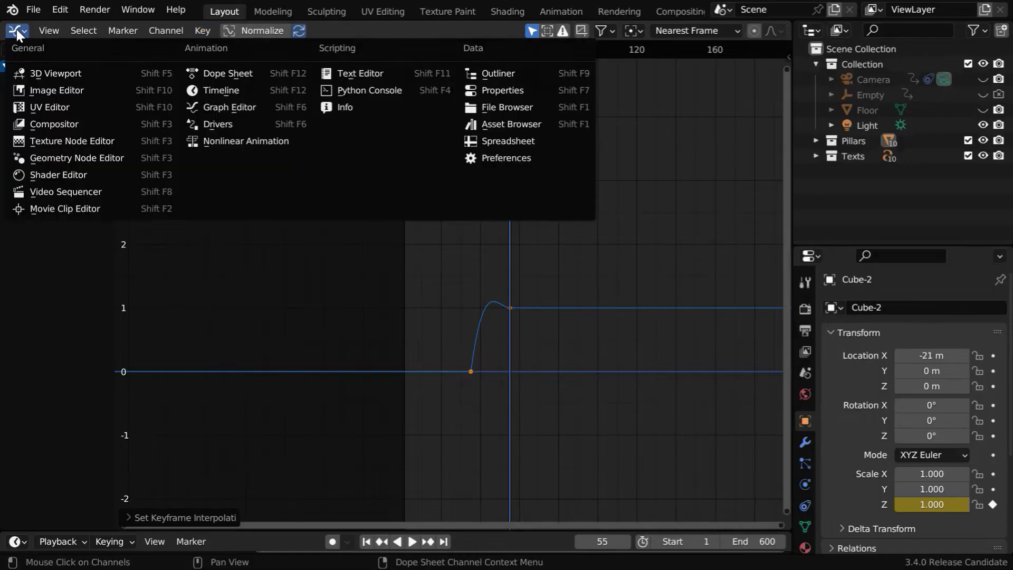
{"action": "left_click", "coordinate": [35, 72]}
- Deselect the Russia pillar and replay the animation from the start to check how the pillars grow
{"action": "left_click", "coordinate": [288, 491]}
{"action": "left_click", "coordinate": [367, 542]}
{"action": "left_click", "coordinate": [413, 542]}
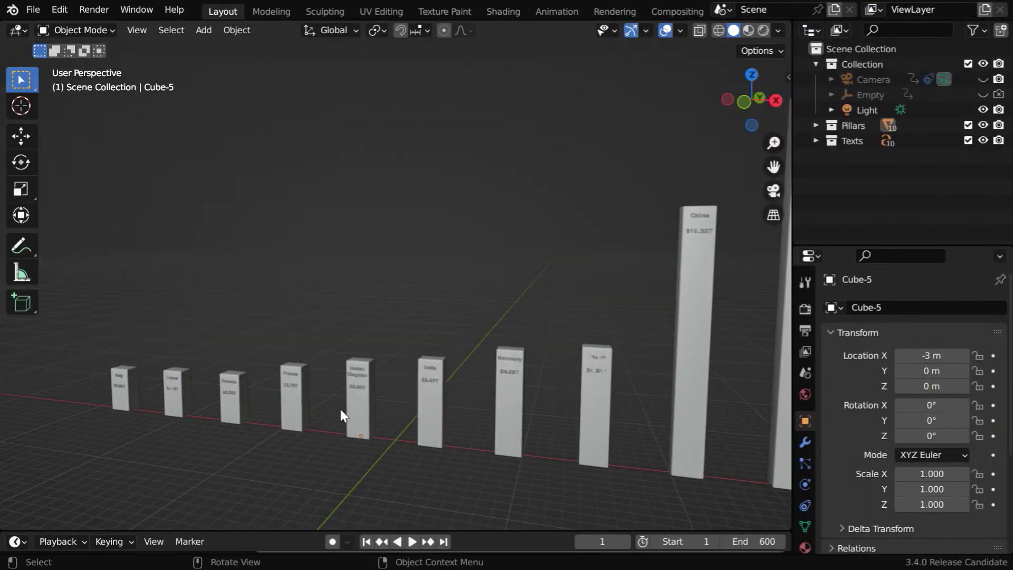
- Parent the United Kingdom text to its pillar with Object (Keep Transform), and test the link with a cancelled move
{"action": "left_click", "coordinate": [370, 415]}
{"action": "key", "text": "KP_Decimal"}
{"action": "scroll", "coordinate": [391, 300], "scroll_direction": "down", "scroll_amount": 3}
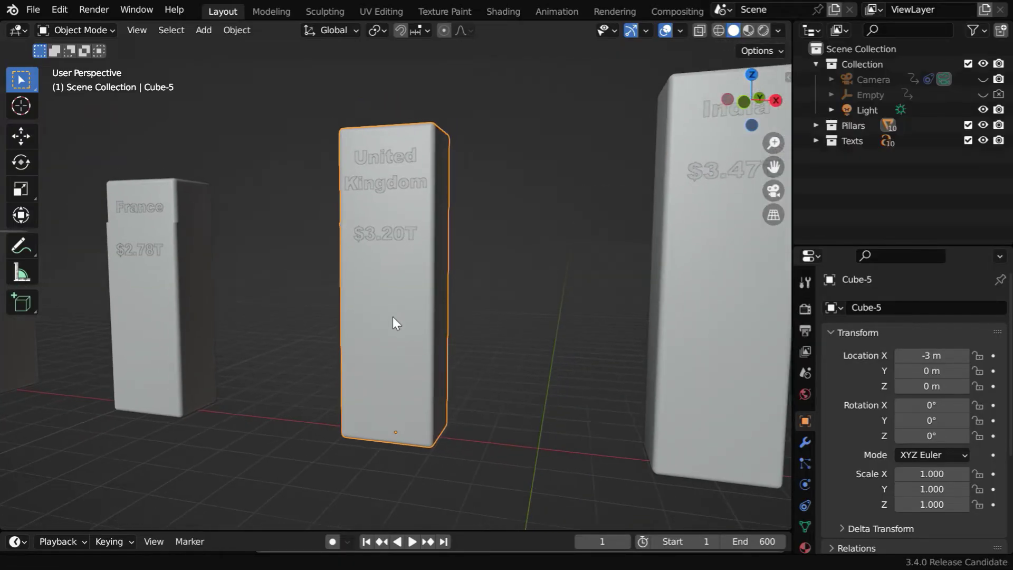
{"action": "left_click", "coordinate": [383, 182]}
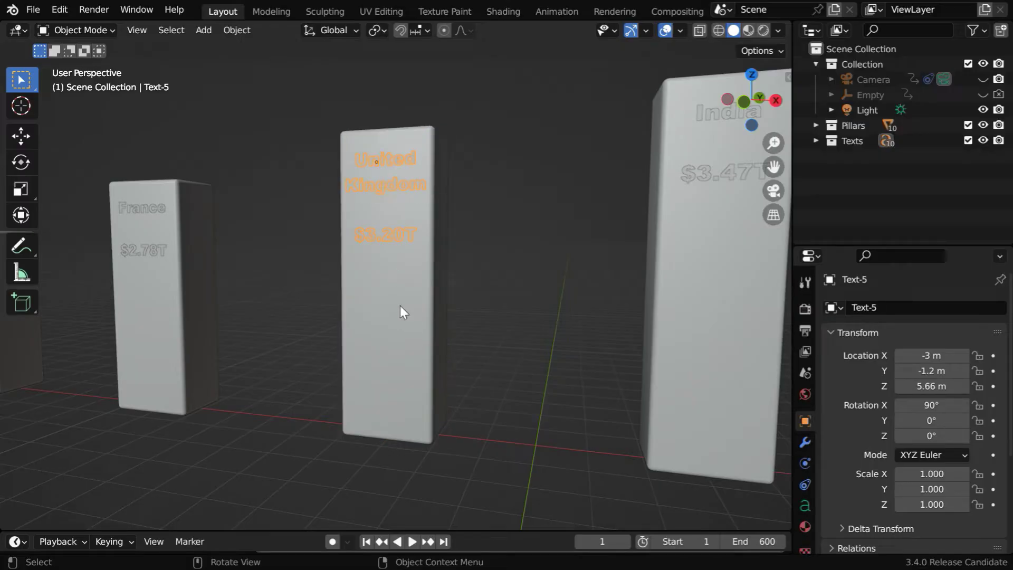
{"action": "left_click", "coordinate": [411, 321], "text": "shift"}
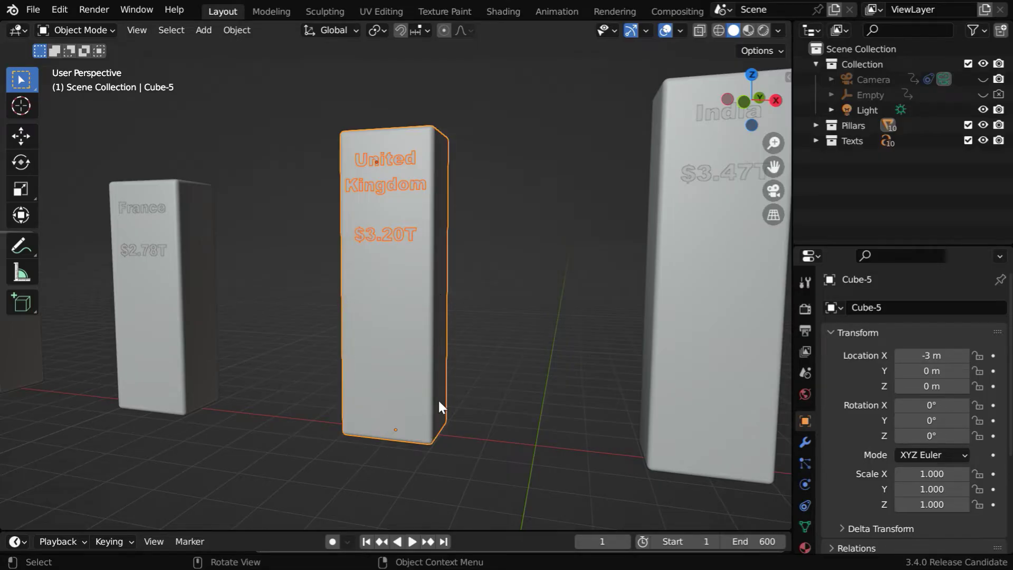
{"action": "key", "text": "ctrl+p"}
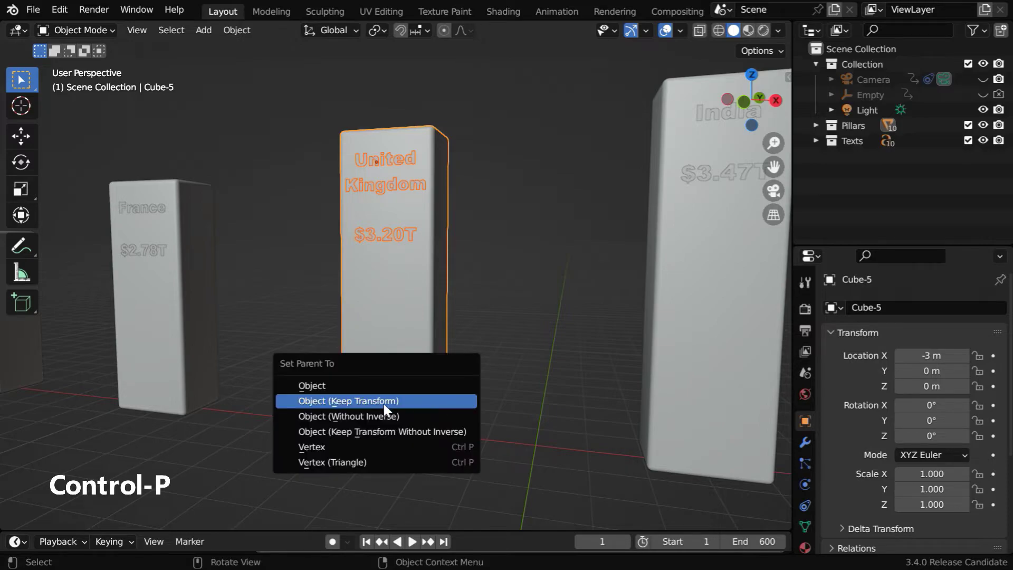
{"action": "left_click", "coordinate": [360, 403]}
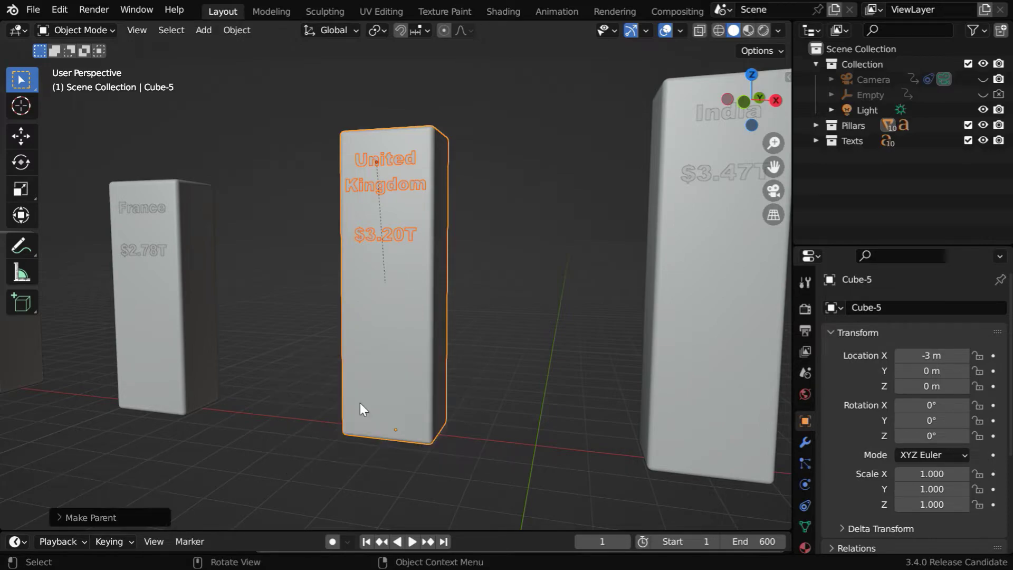
{"action": "key", "text": "g"}
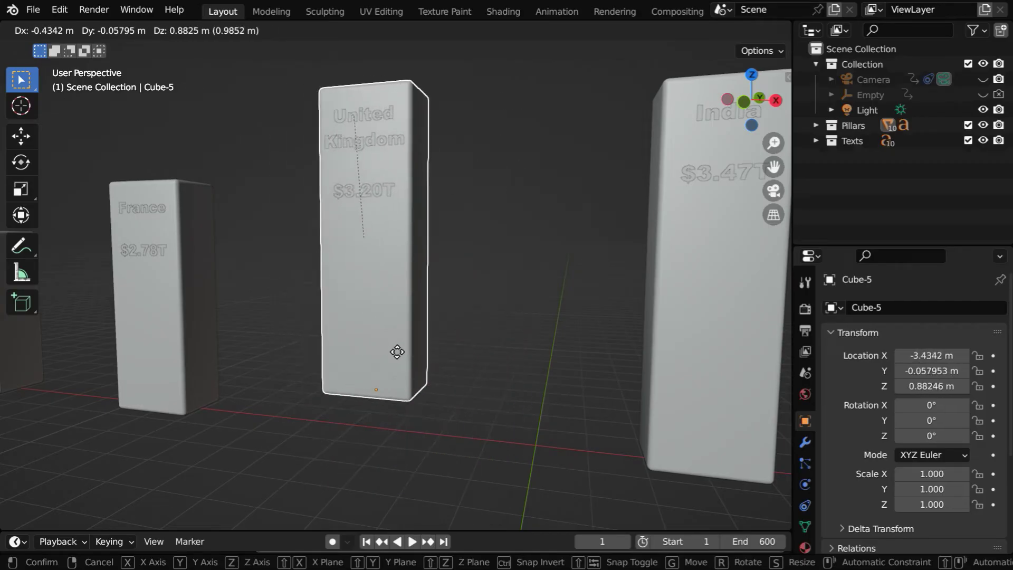
{"action": "right_click", "coordinate": [382, 403]}
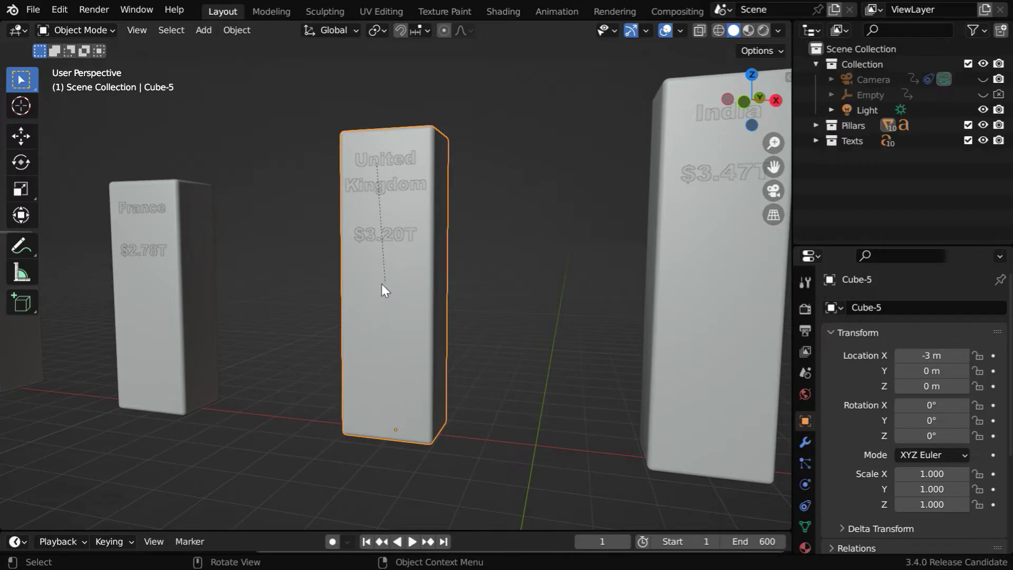
- Set the United Kingdom pillar's origin to its geometry
{"action": "left_click", "coordinate": [235, 30]}
{"action": "mouse_move", "coordinate": [317, 63]}
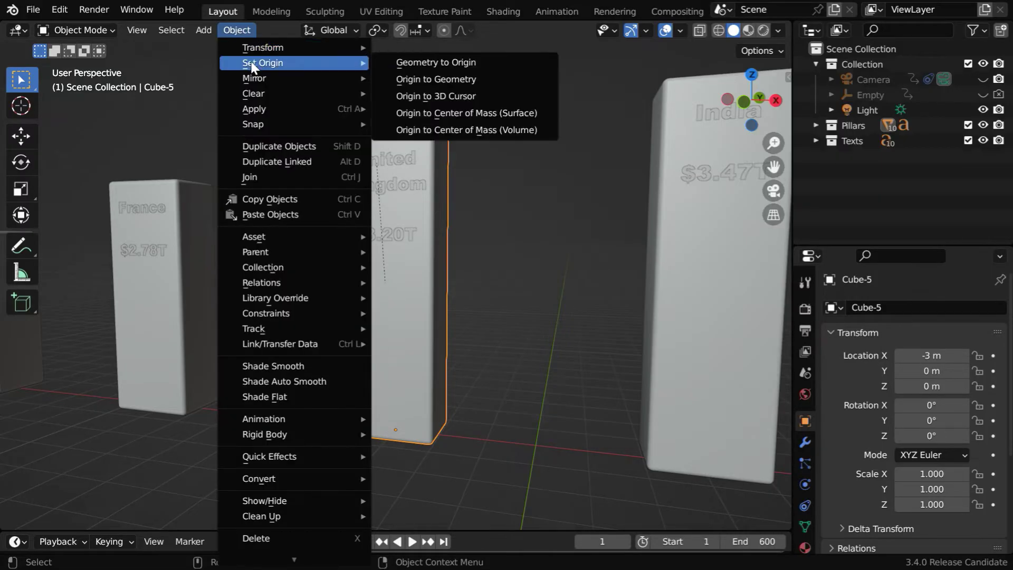
{"action": "left_click", "coordinate": [465, 84]}
- Raise the United Kingdom pillar above the others by setting its Z location to 15 m
{"action": "scroll", "coordinate": [457, 321], "scroll_direction": "down", "scroll_amount": 2}
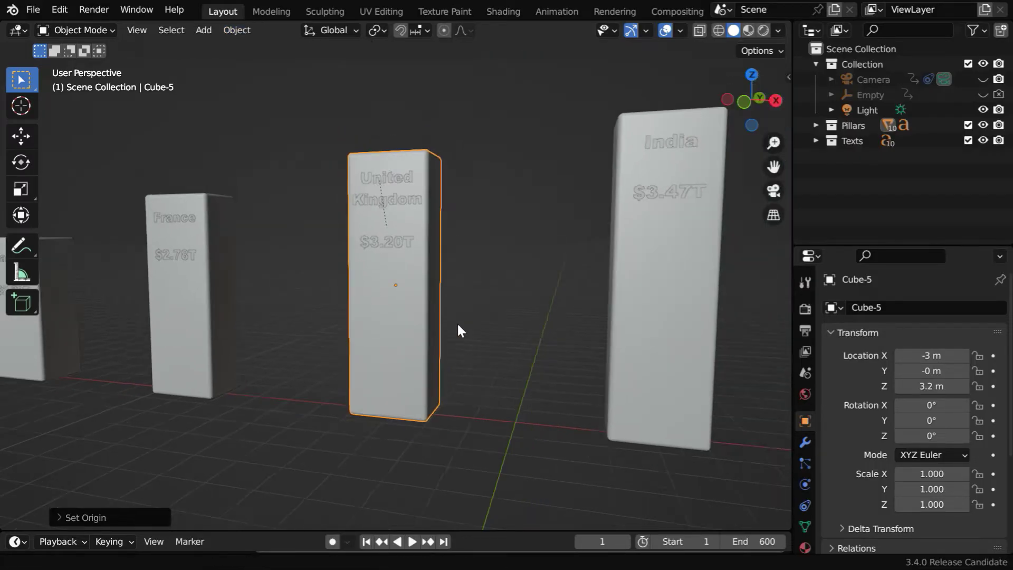
{"action": "scroll", "coordinate": [458, 338], "scroll_direction": "down", "scroll_amount": 2}
{"action": "middle_click_drag", "start_coordinate": [461, 296], "coordinate": [441, 397], "text": "shift"}
{"action": "left_click", "coordinate": [930, 386]}
{"action": "type", "text": "15"}
{"action": "key", "text": "Return"}
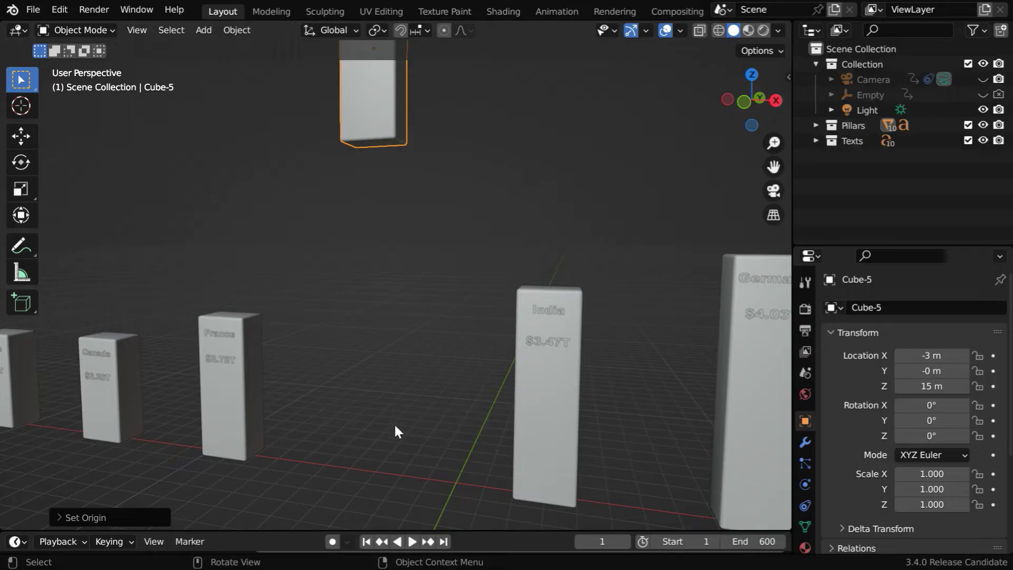
- Add a plane mesh under the pillars as a floor and scale it by 50
{"action": "left_click", "coordinate": [203, 30]}
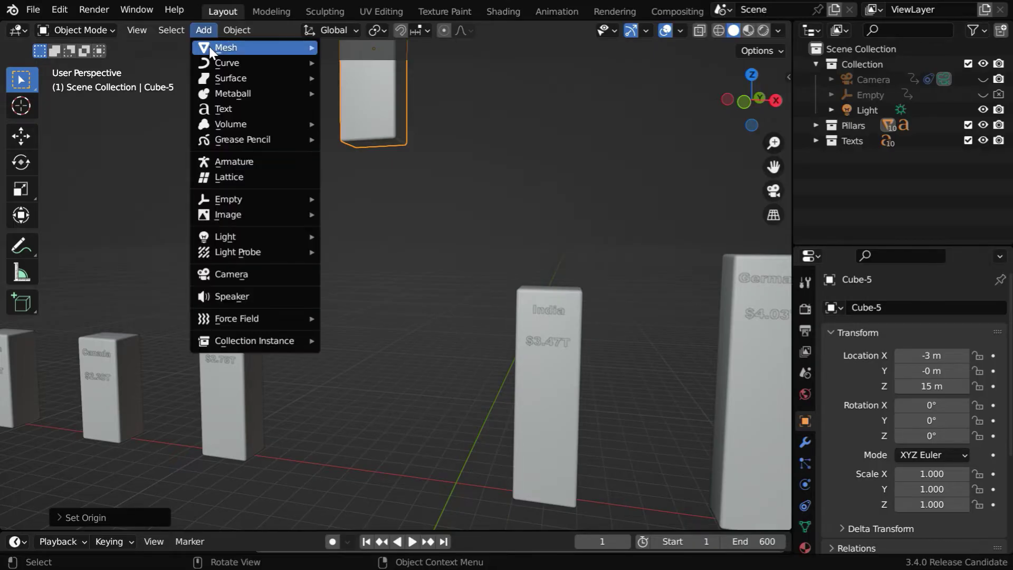
{"action": "mouse_move", "coordinate": [211, 53]}
{"action": "left_click", "coordinate": [358, 52]}
{"action": "type", "text": "s"}
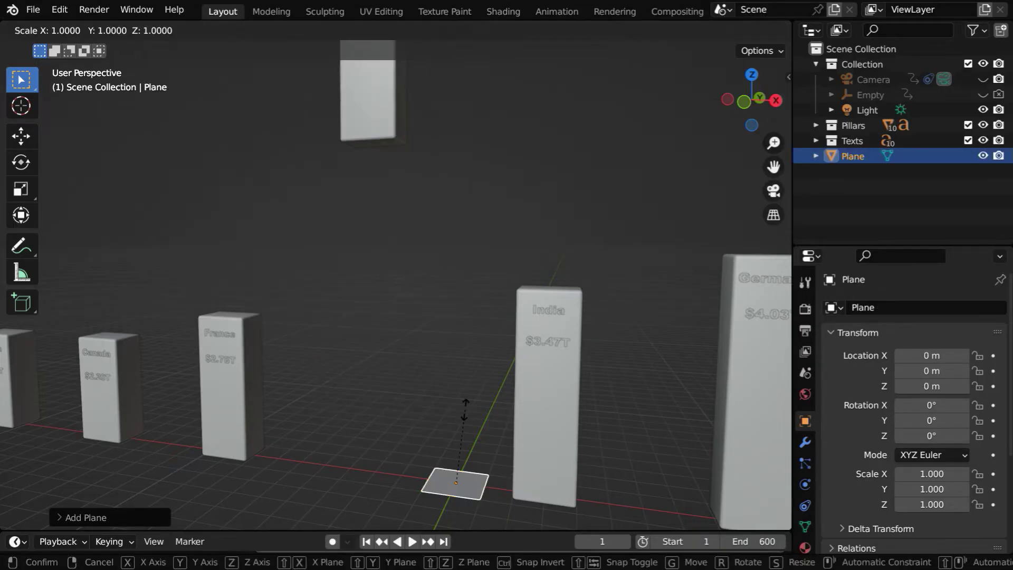
{"action": "type", "text": "50"}
{"action": "key", "text": "Return"}
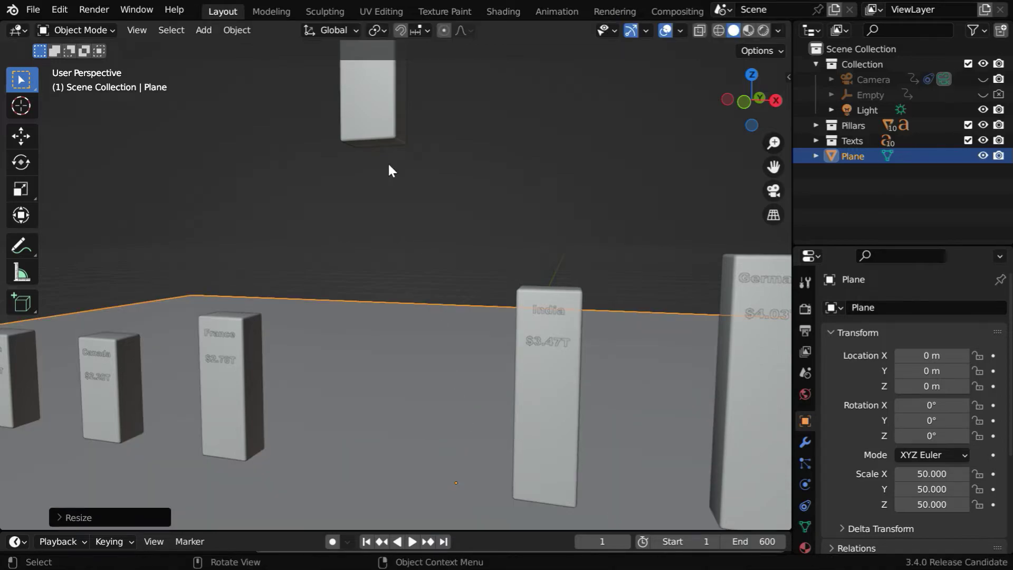
- Add rigid body physics to the raised United Kingdom pillar
{"action": "left_click", "coordinate": [381, 132]}
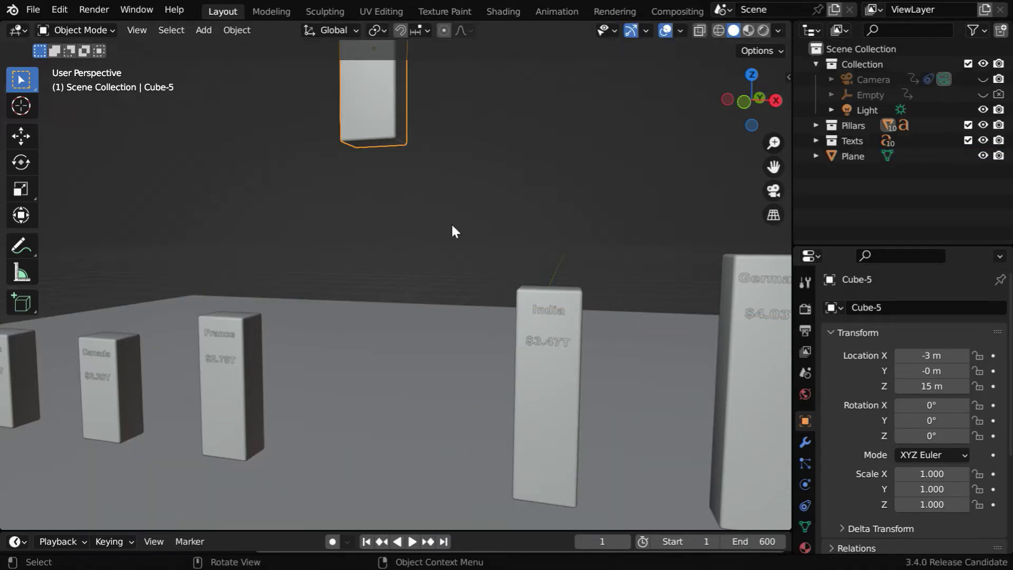
{"action": "left_click", "coordinate": [805, 484]}
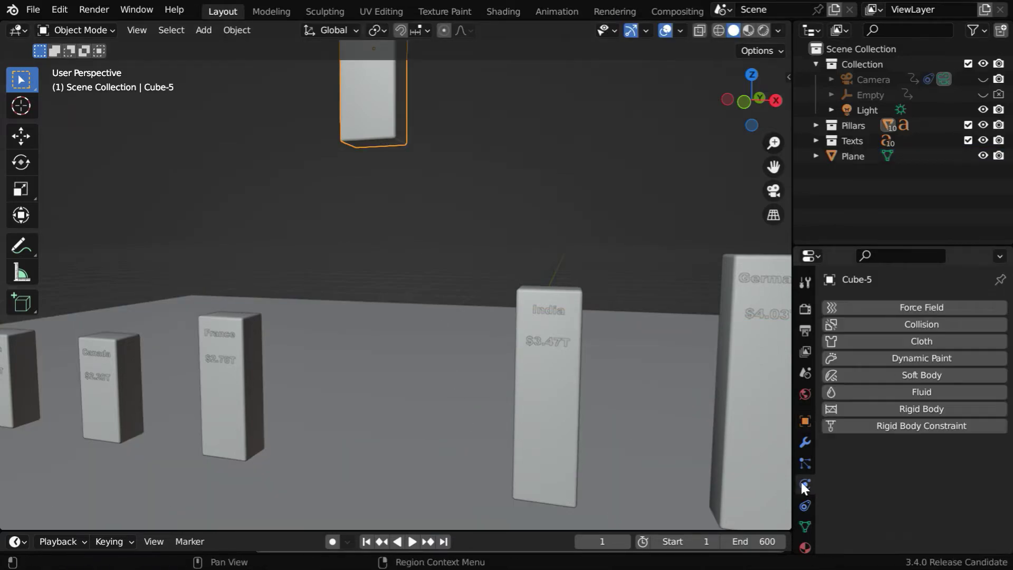
{"action": "left_click", "coordinate": [916, 409]}
{"action": "scroll", "coordinate": [914, 442], "scroll_direction": "down", "scroll_amount": 6}
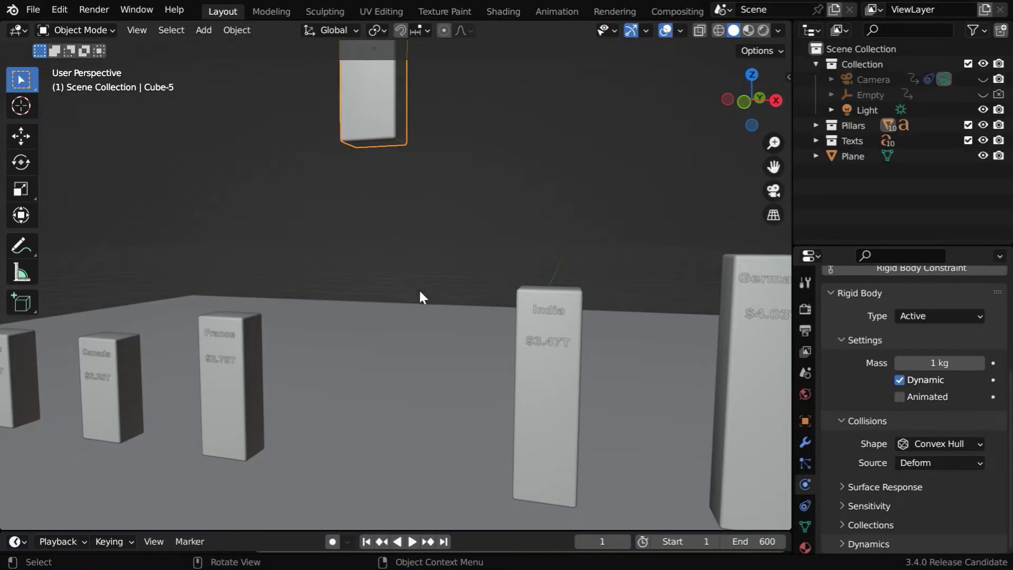
- At frame 20, enable the pillar's Animated rigid body option and keyframe it
{"action": "double_click", "coordinate": [602, 541]}
{"action": "type", "text": "20"}
{"action": "key", "text": "Return"}
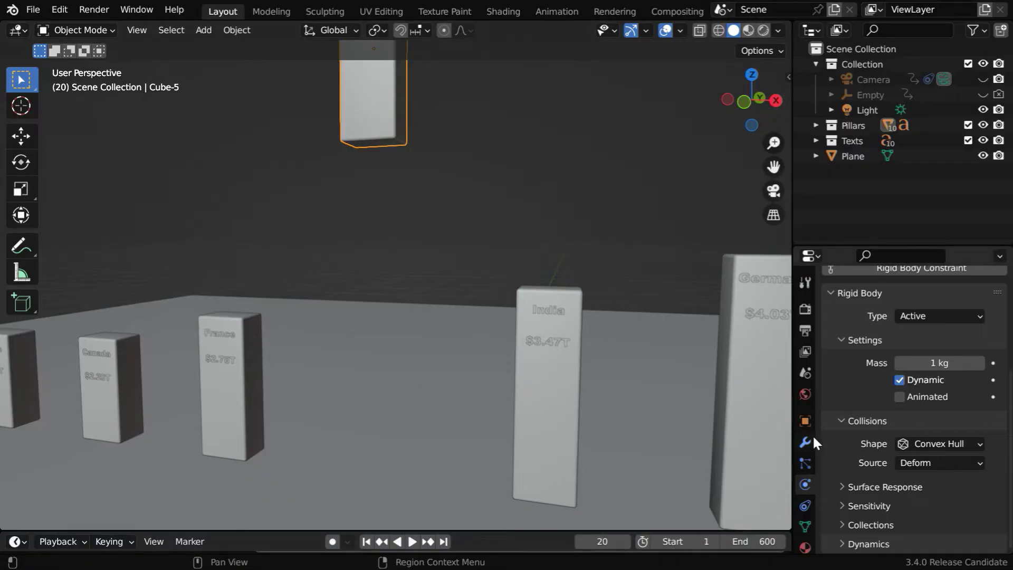
{"action": "left_click", "coordinate": [898, 397]}
{"action": "left_click", "coordinate": [991, 397]}
- At frame 21, disable the pillar's Animated rigid body option and keyframe it
{"action": "left_click", "coordinate": [626, 542]}
{"action": "left_click", "coordinate": [910, 395]}
{"action": "left_click", "coordinate": [992, 397]}
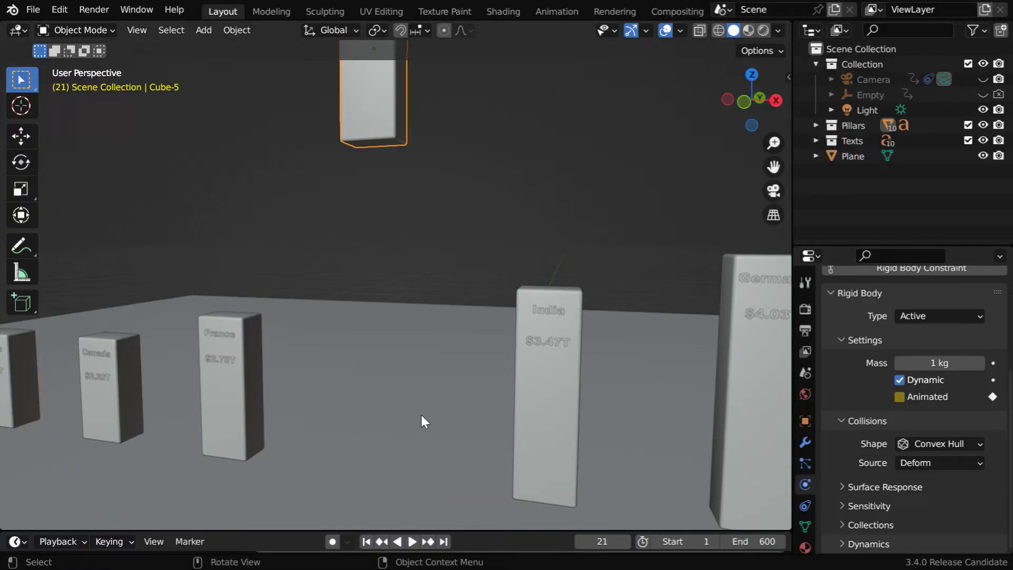
- Set the pillar's collision shape to Box, with a friction of 0.2 and a bounciness of 0.2
{"action": "left_click", "coordinate": [923, 443]}
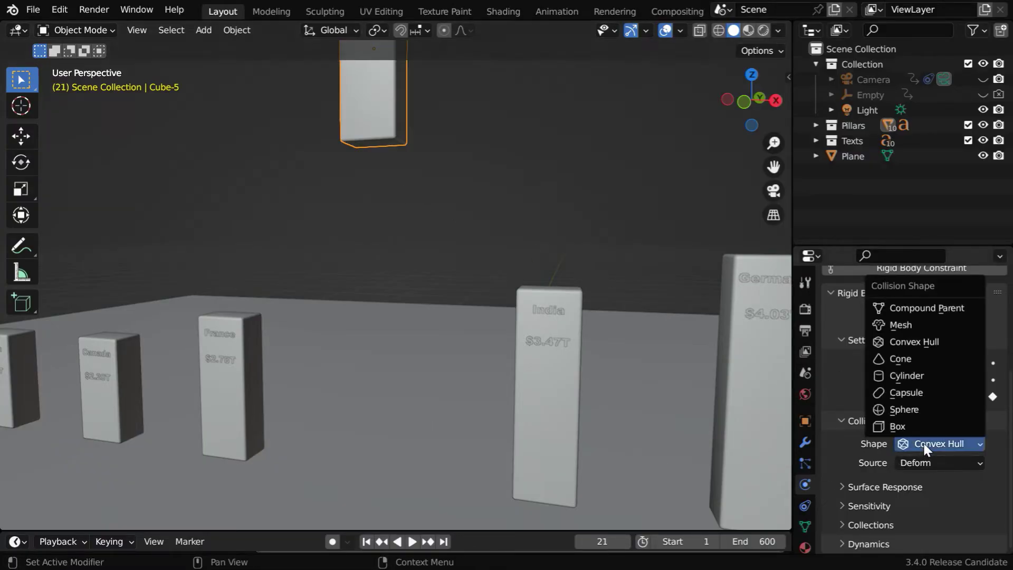
{"action": "left_click", "coordinate": [913, 424]}
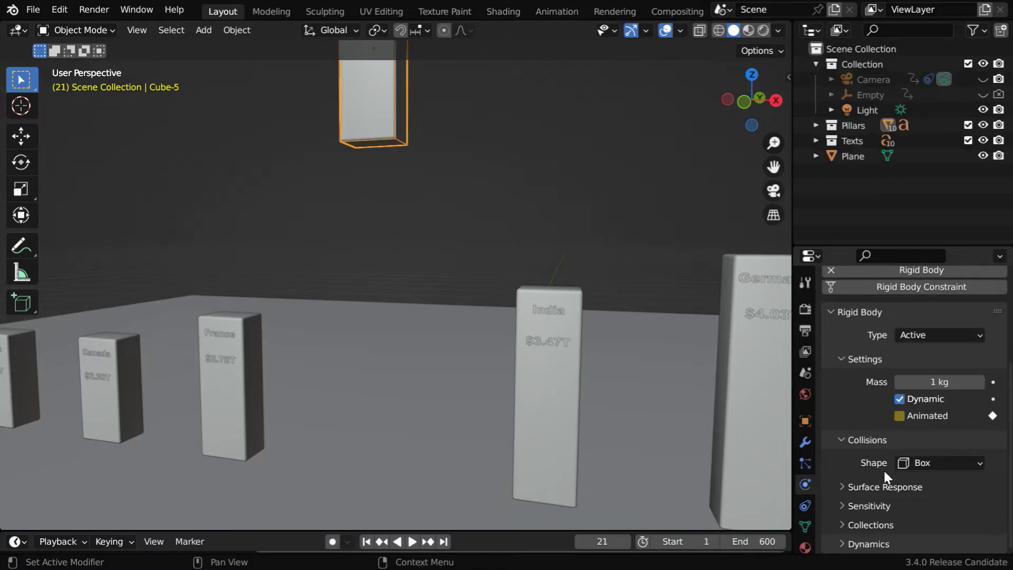
{"action": "left_click", "coordinate": [843, 485]}
{"action": "scroll", "coordinate": [894, 482], "scroll_direction": "down", "scroll_amount": 2}
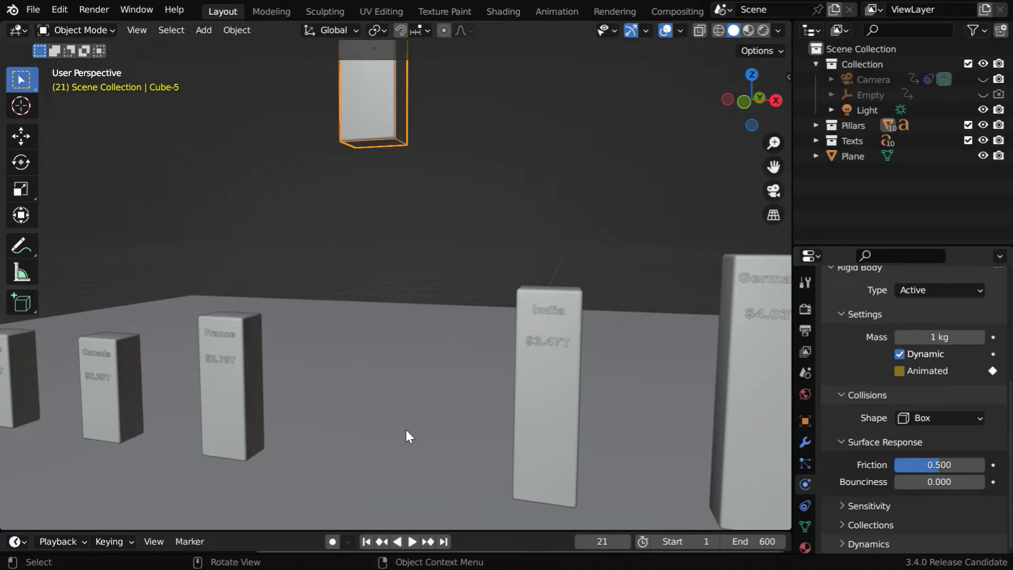
{"action": "left_click", "coordinate": [944, 464]}
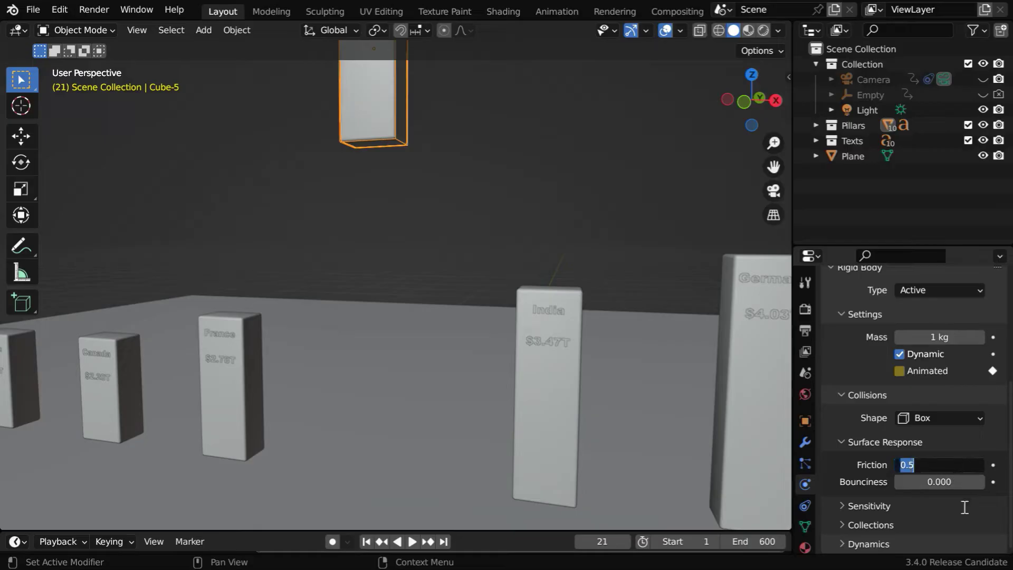
{"action": "type", "text": ".2"}
{"action": "key", "text": "Return"}
{"action": "left_click", "coordinate": [943, 481]}
{"action": "type", "text": ".2"}
{"action": "key", "text": "Return"}
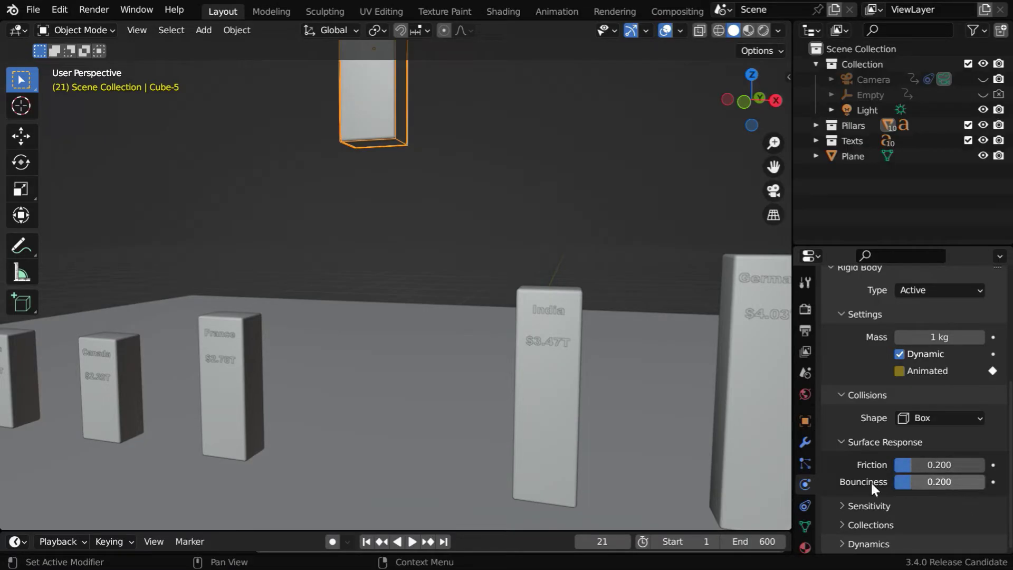
- Add rigid body physics to the floor plane and set its type to Passive
{"action": "left_click", "coordinate": [423, 476]}
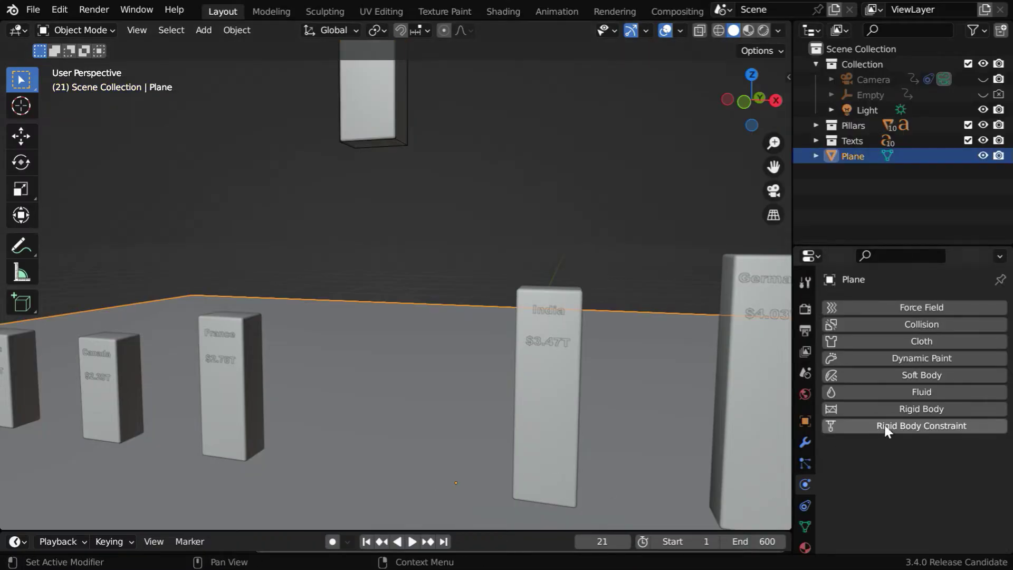
{"action": "left_click", "coordinate": [921, 409]}
{"action": "scroll", "coordinate": [930, 463], "scroll_direction": "down", "scroll_amount": 3}
{"action": "scroll", "coordinate": [930, 462], "scroll_direction": "down", "scroll_amount": 4}
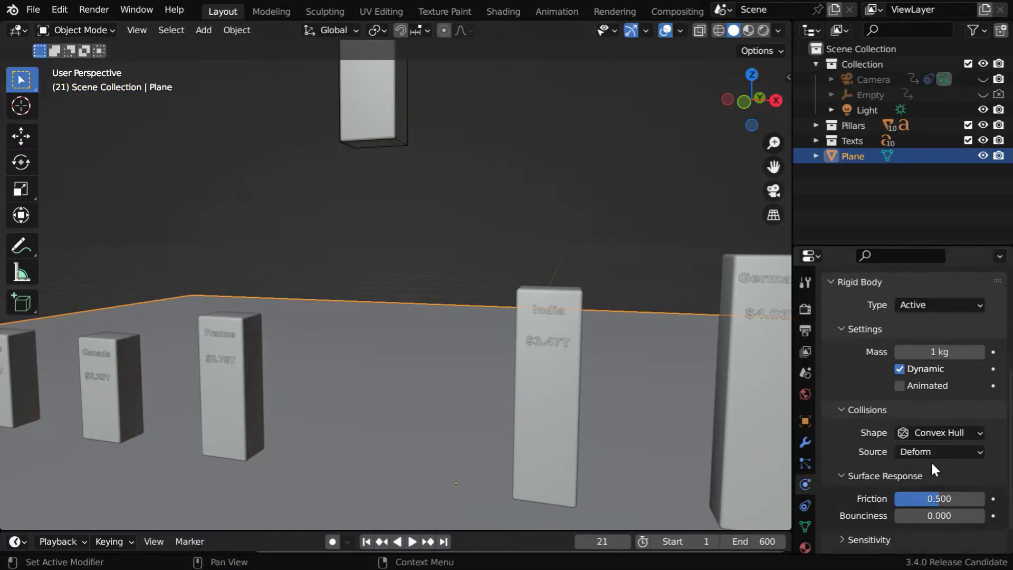
{"action": "left_click", "coordinate": [923, 305]}
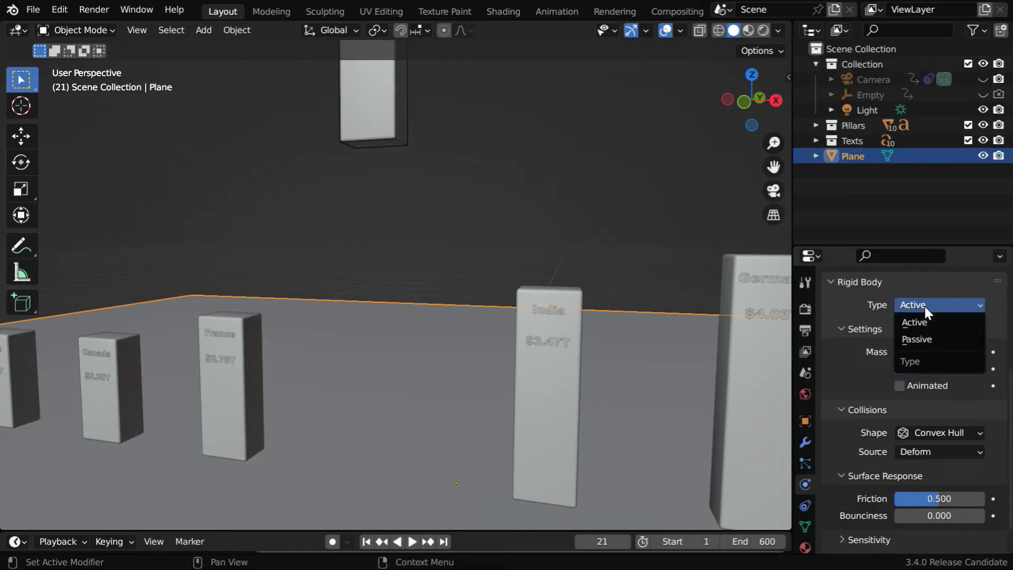
{"action": "left_click", "coordinate": [923, 338]}
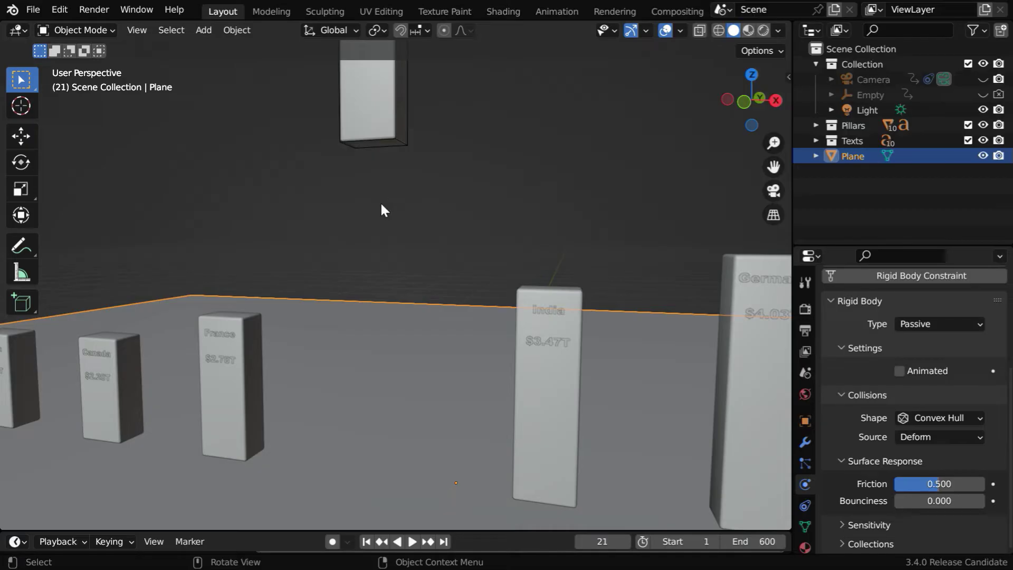
- Set the floor plane's collision shape to Box, with a friction of 0.2 and a bounciness of 0.2
{"action": "left_click", "coordinate": [914, 418]}
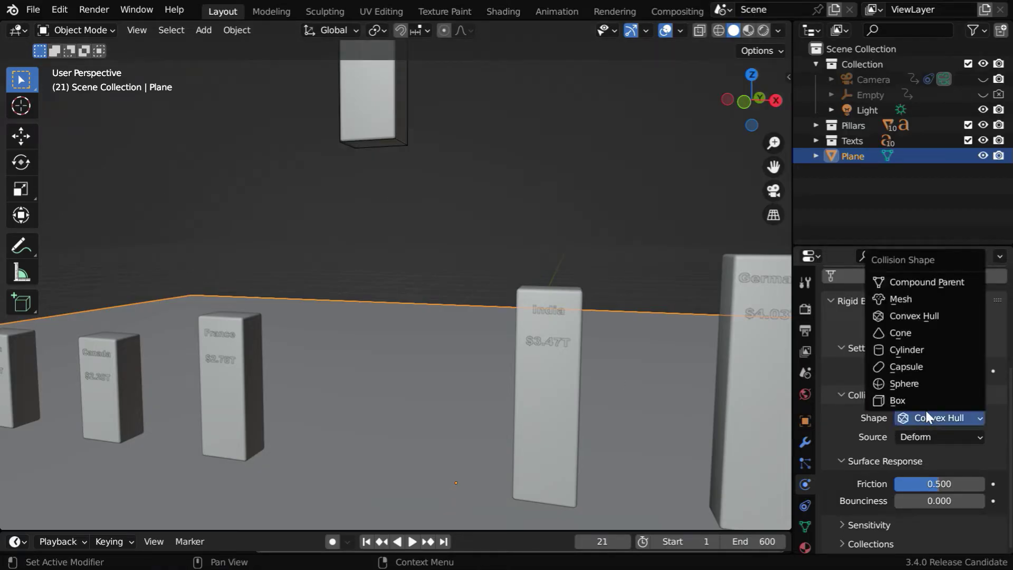
{"action": "left_click", "coordinate": [915, 401]}
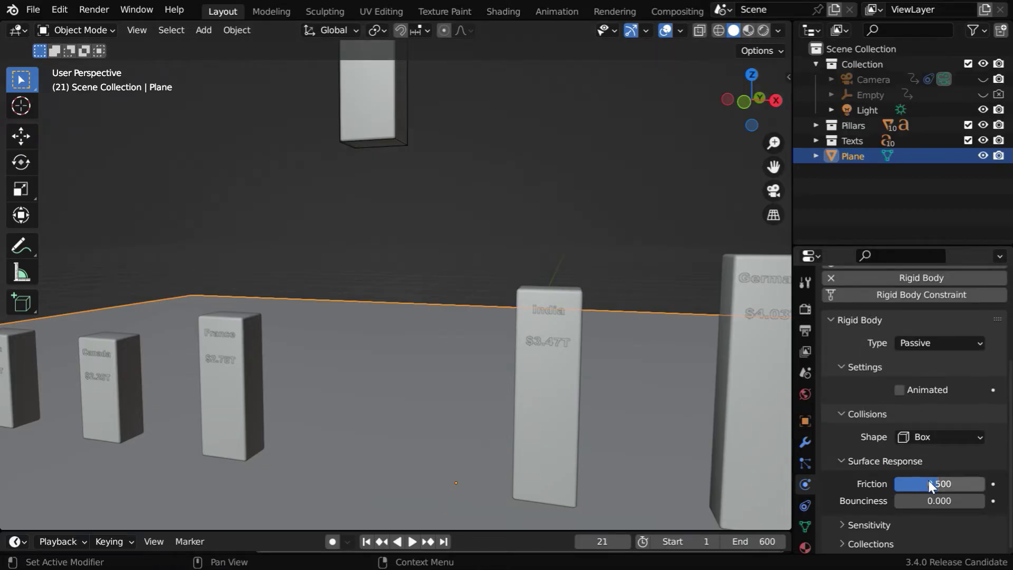
{"action": "left_click", "coordinate": [931, 483]}
{"action": "type", "text": ".2"}
{"action": "left_click", "coordinate": [939, 502]}
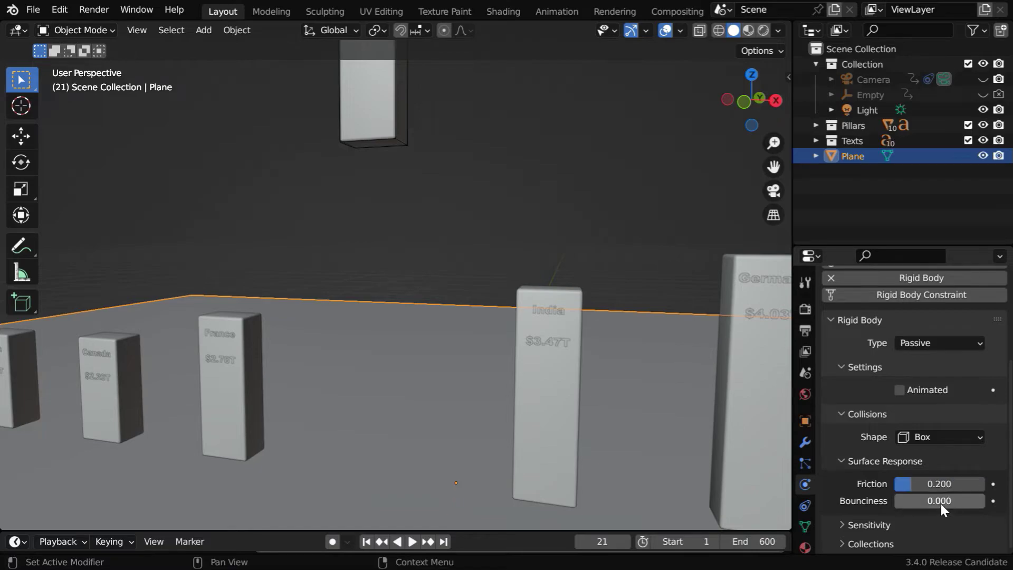
{"action": "type", "text": ".2"}
{"action": "key", "text": "Return"}
{"action": "left_click", "coordinate": [462, 231]}
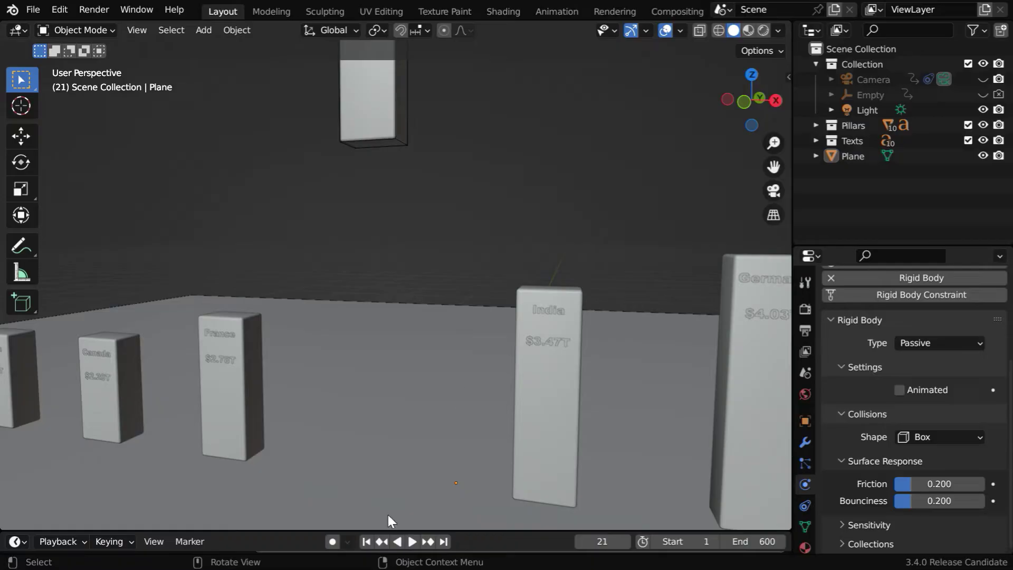
- Play the animation from the current frame and again from the start to check the pillar's fall, and stop playback
{"action": "left_click", "coordinate": [412, 542]}
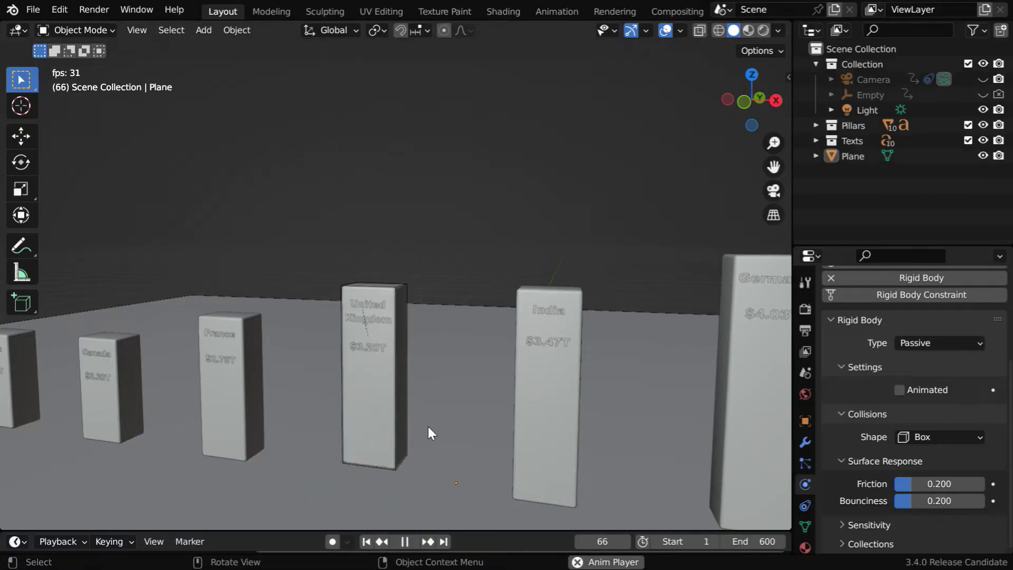
{"action": "left_click", "coordinate": [370, 541]}
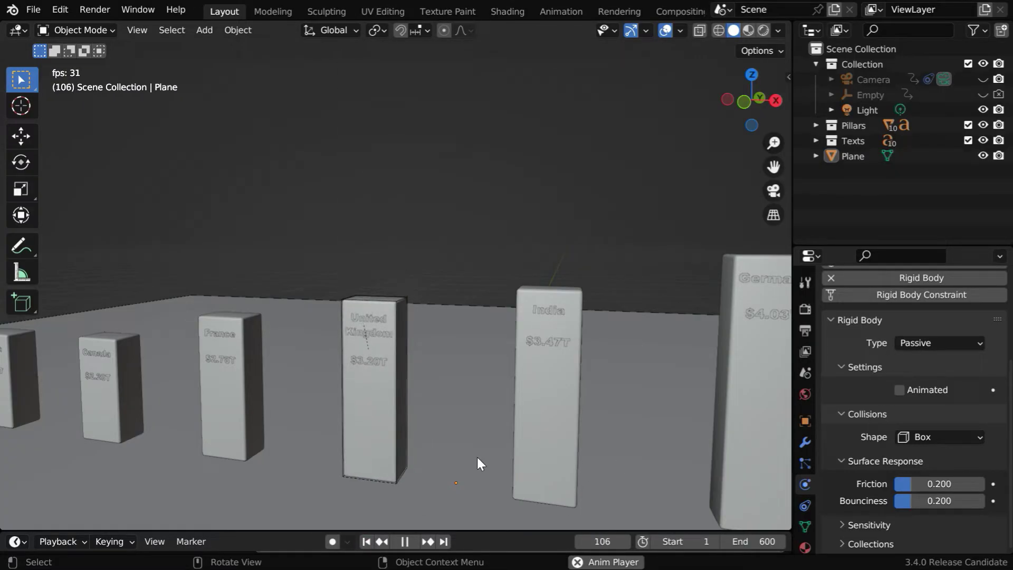
{"action": "left_click", "coordinate": [405, 542]}
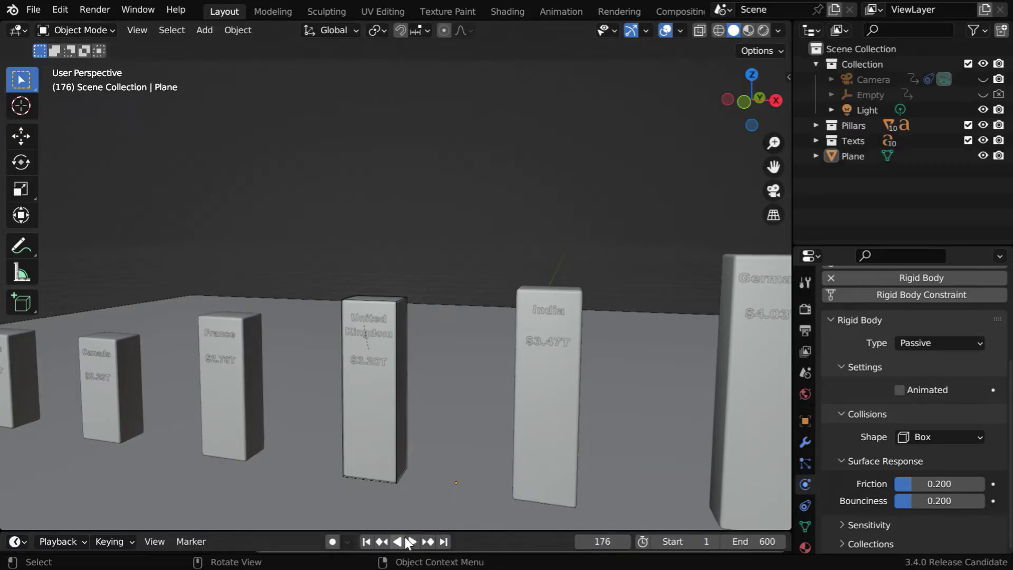
- Switch the viewport to rendered shading with nothing selected
{"action": "left_click", "coordinate": [464, 422]}
{"action": "middle_click_drag", "start_coordinate": [497, 369], "coordinate": [506, 423], "text": "ctrl"}
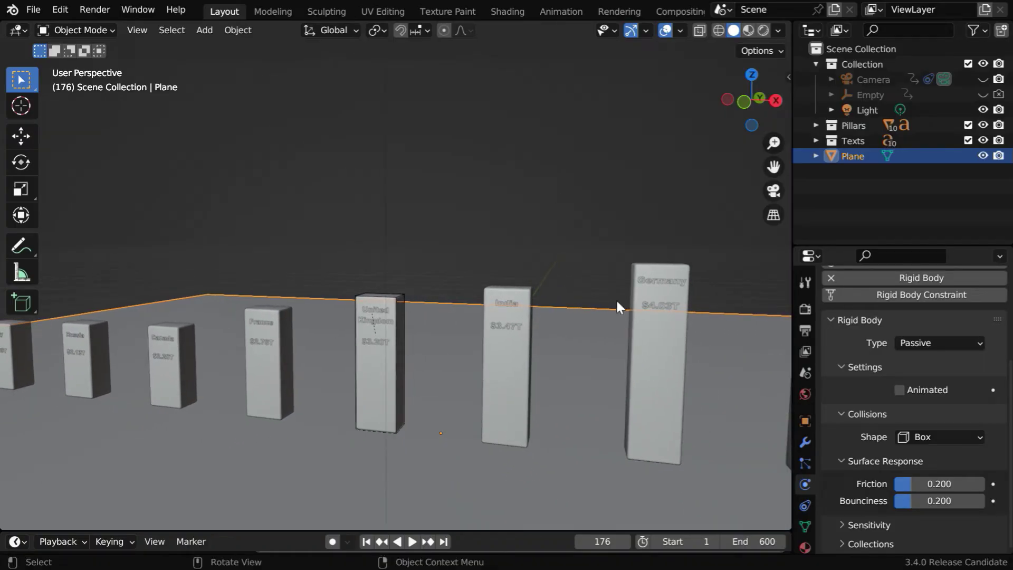
{"action": "left_click", "coordinate": [571, 237]}
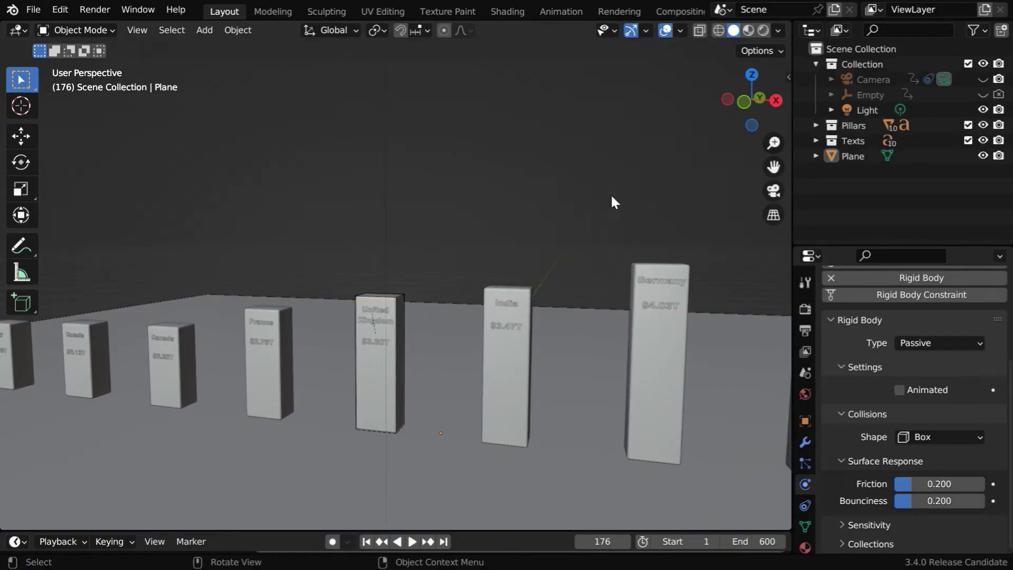
{"action": "left_click", "coordinate": [763, 31]}
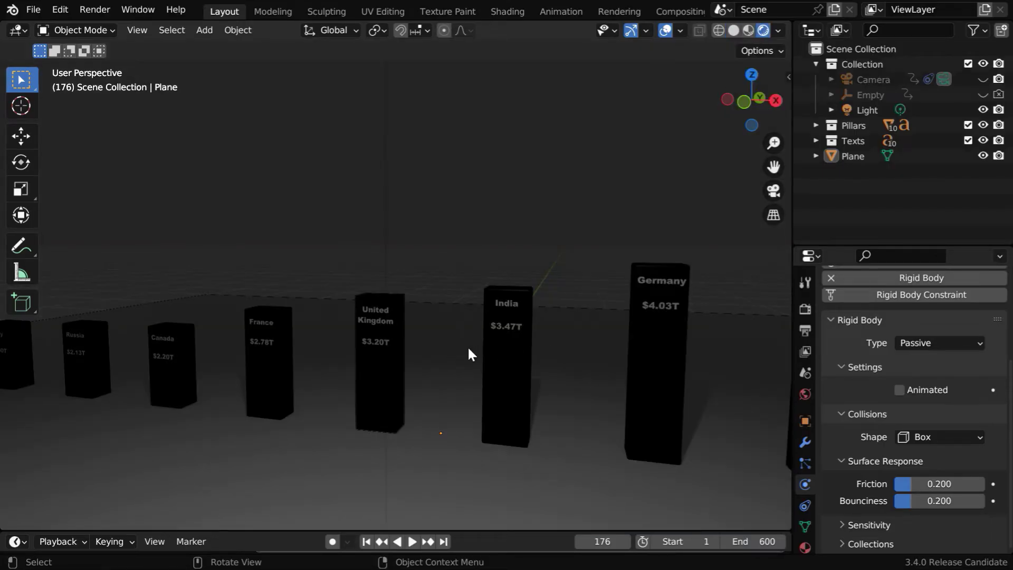
- Show the world's shader nodes and place a duplicate of the Background node below the original
{"action": "left_click", "coordinate": [18, 30]}
{"action": "left_click", "coordinate": [52, 173]}
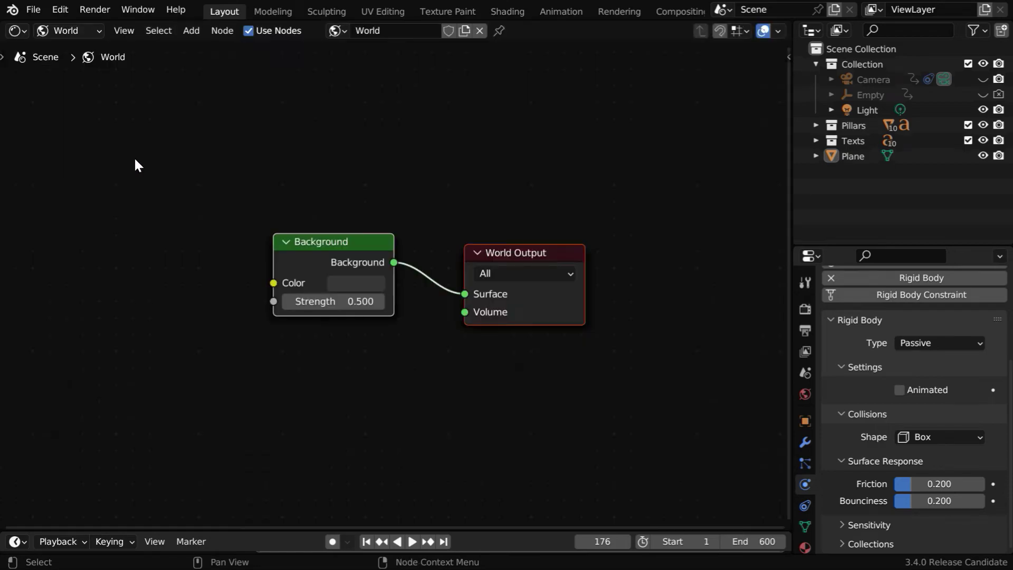
{"action": "left_click", "coordinate": [77, 32]}
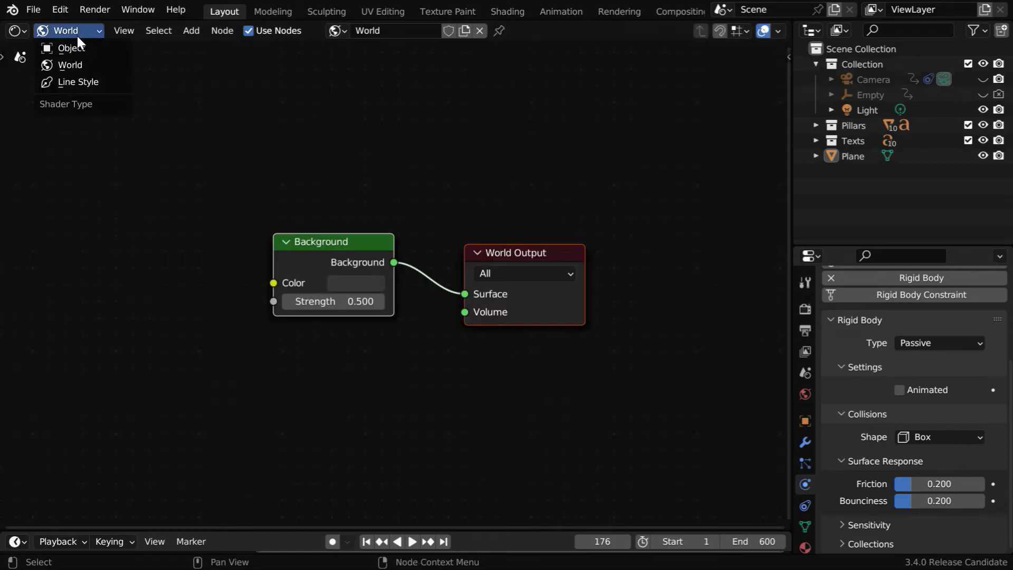
{"action": "left_click", "coordinate": [77, 35]}
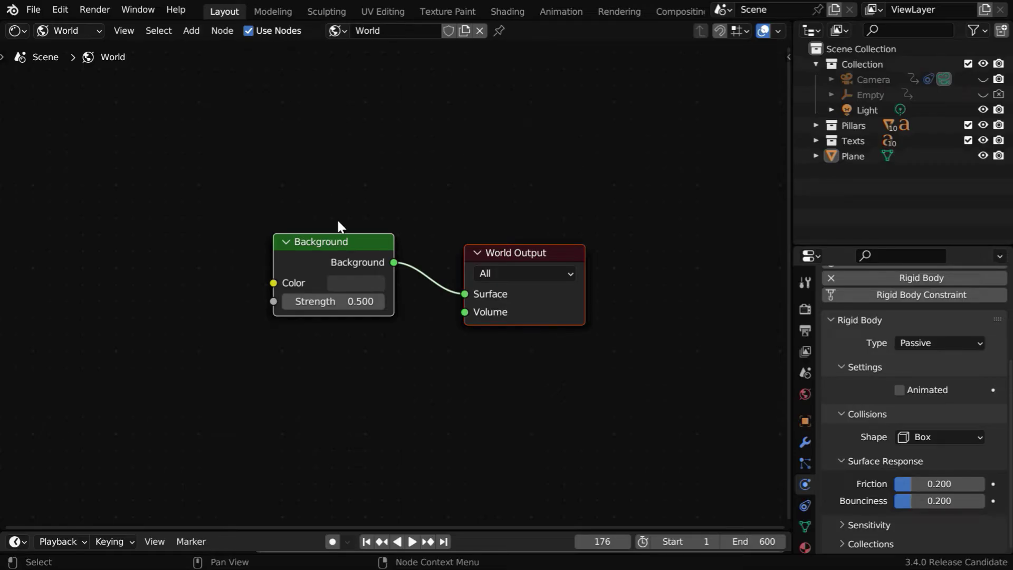
{"action": "key", "text": "shift+d"}
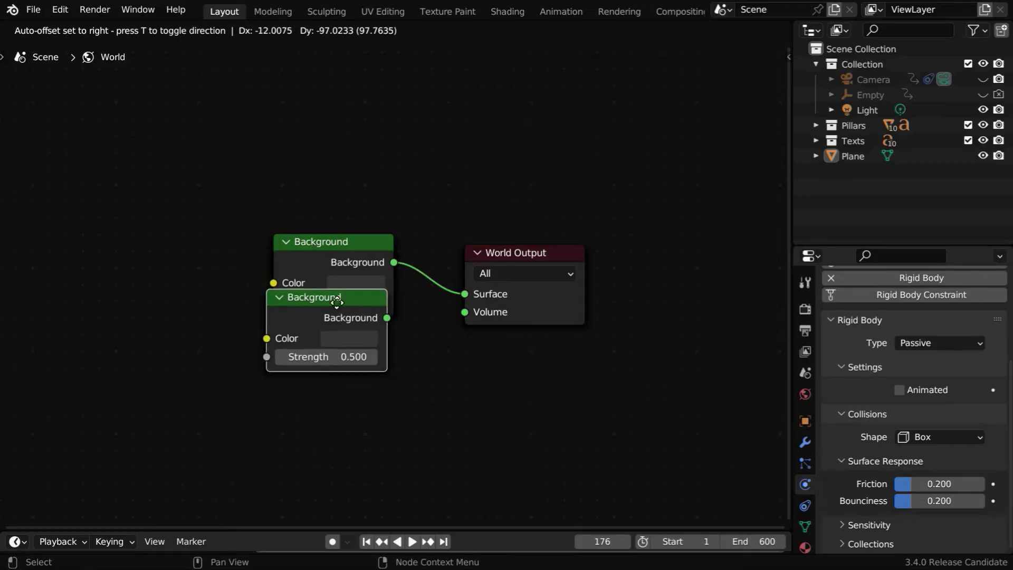
{"action": "left_click", "coordinate": [343, 346]}
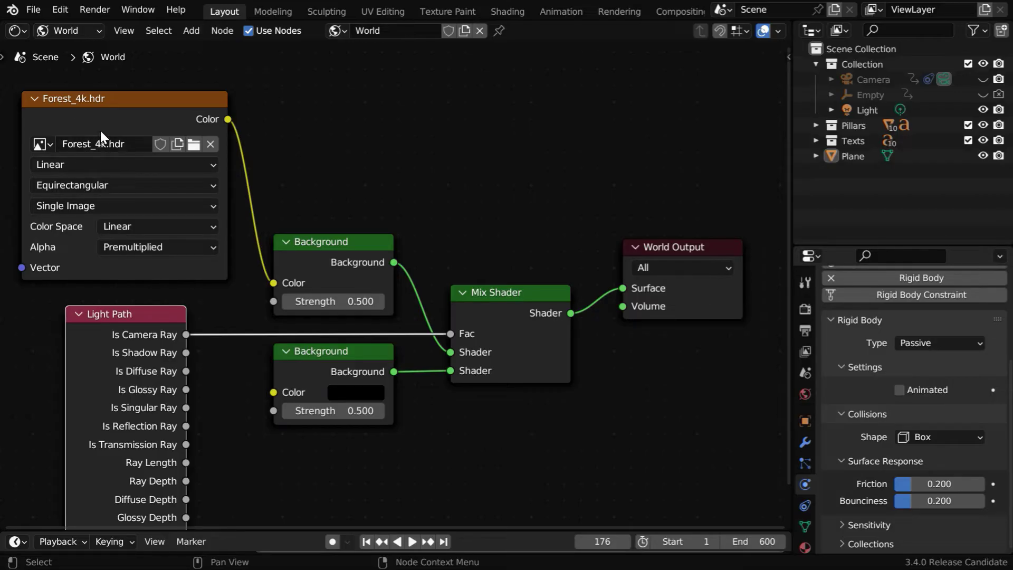
- Return to the 3D viewport and give the floor plane a new material
{"action": "left_click", "coordinate": [16, 30]}
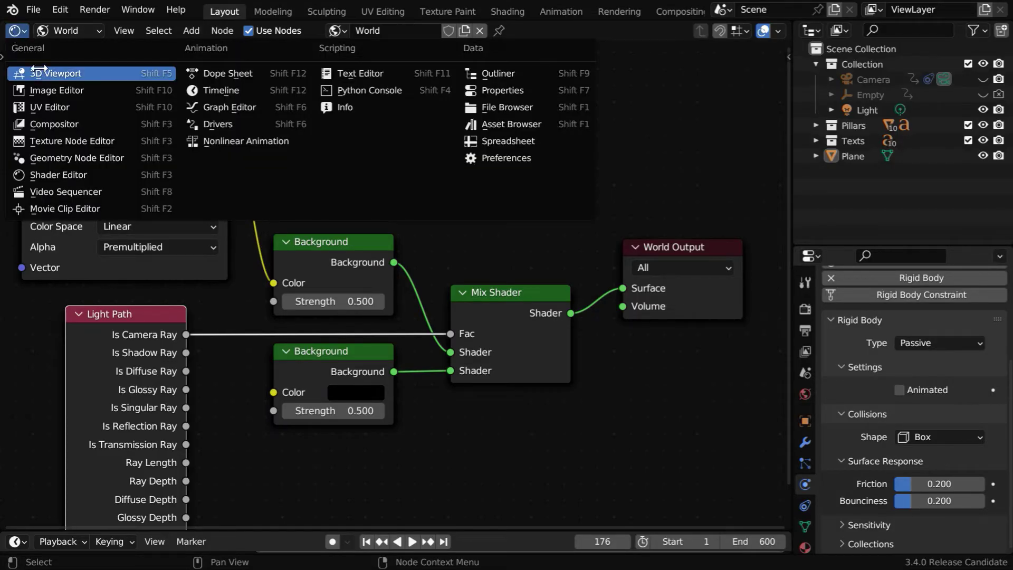
{"action": "left_click", "coordinate": [39, 68]}
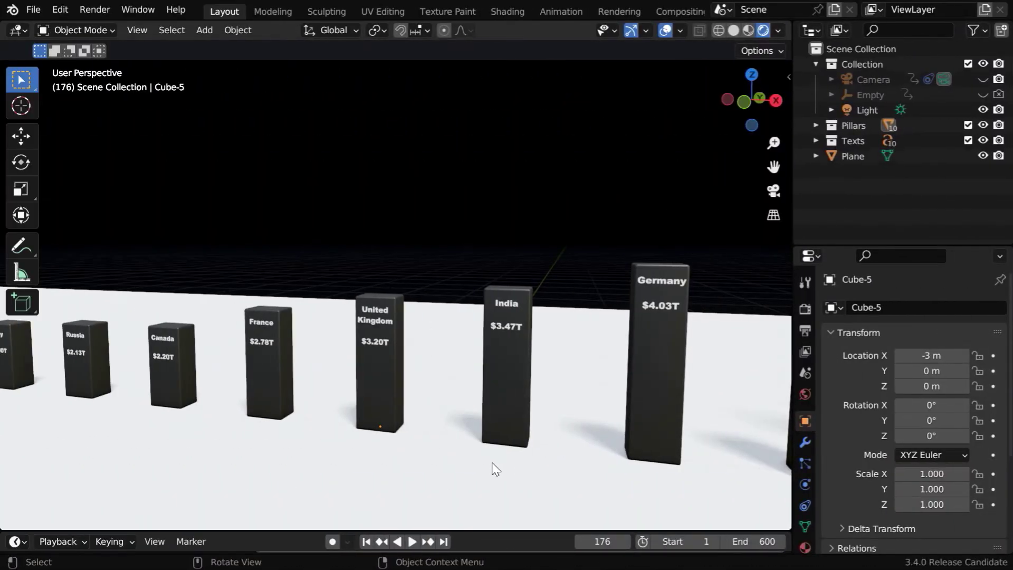
{"action": "left_click", "coordinate": [422, 452]}
{"action": "left_click", "coordinate": [805, 547]}
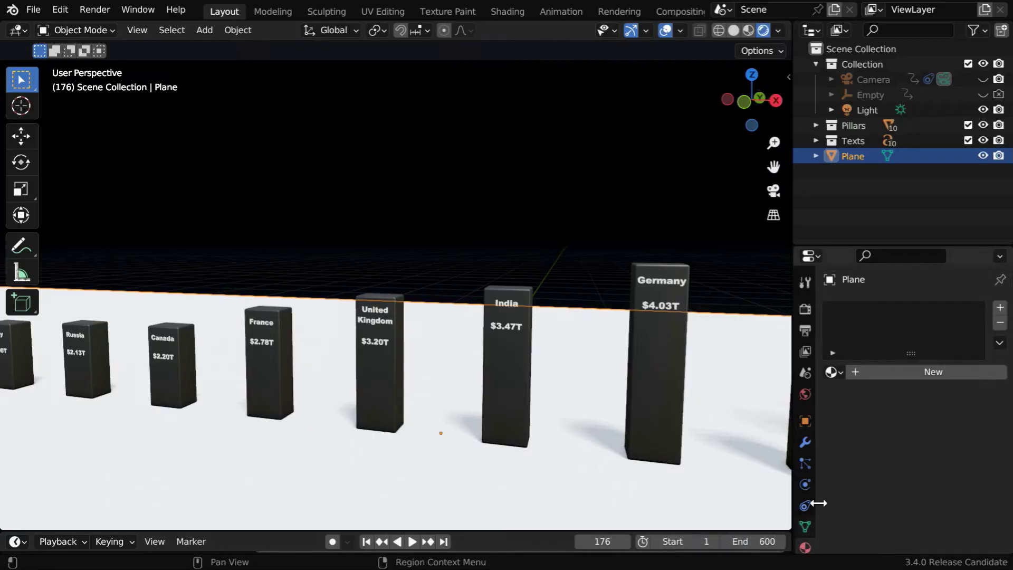
{"action": "left_click", "coordinate": [904, 371]}
{"action": "scroll", "coordinate": [876, 452], "scroll_direction": "down", "scroll_amount": 6}
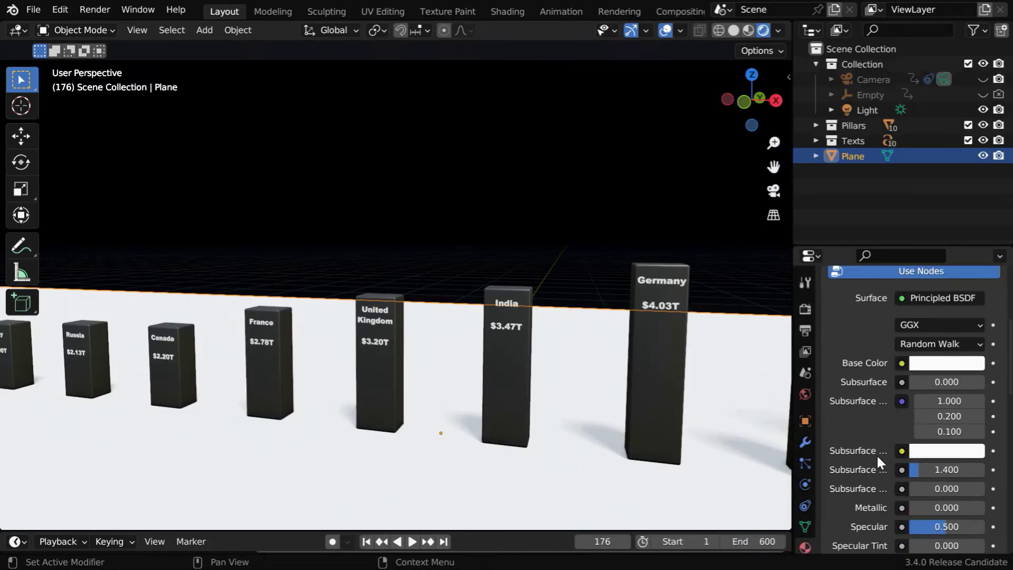
- Use an Image Texture with Floor Texture.jpg as the floor material's base color
{"action": "left_click", "coordinate": [901, 363]}
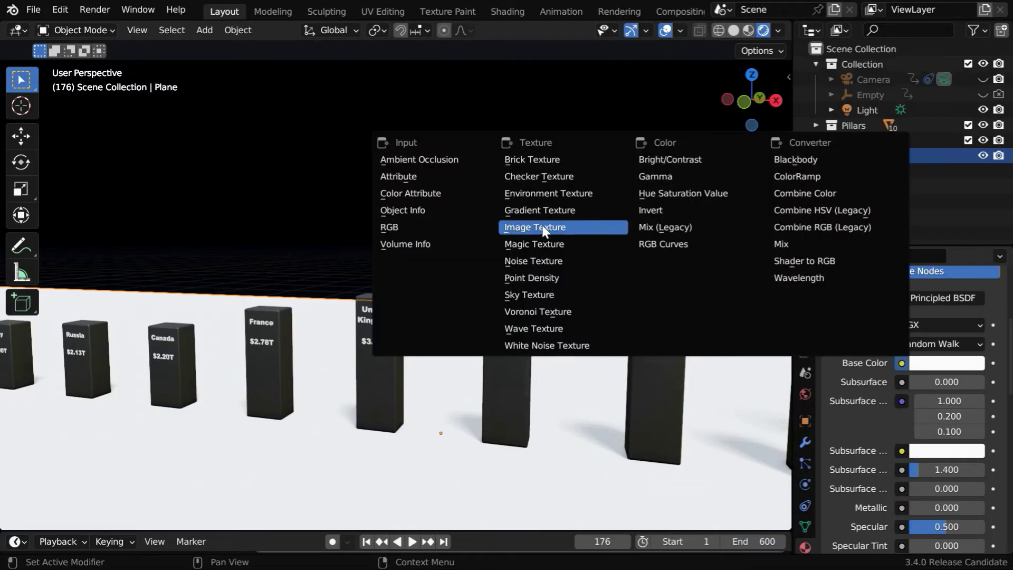
{"action": "left_click", "coordinate": [563, 227]}
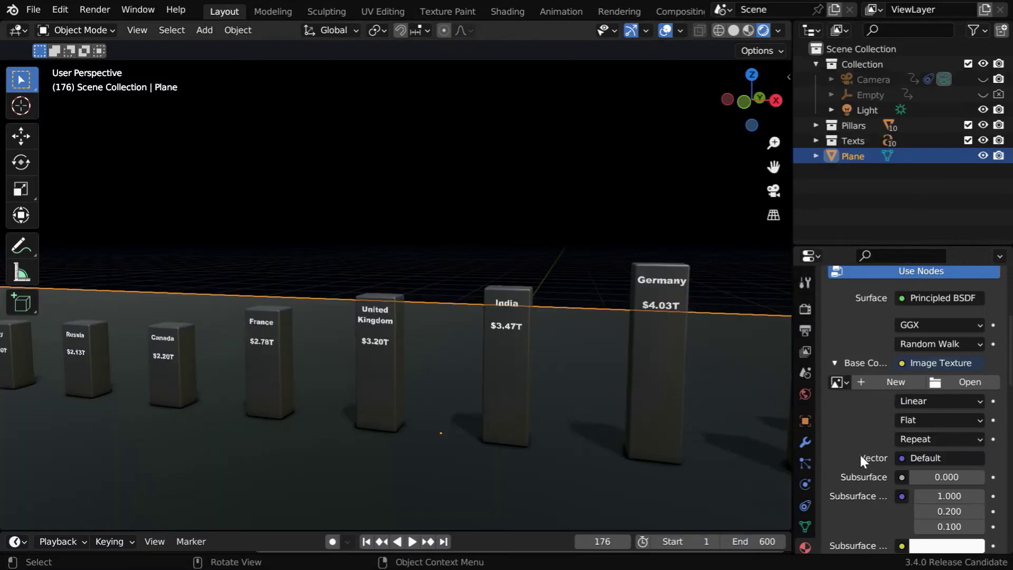
{"action": "left_click", "coordinate": [957, 379]}
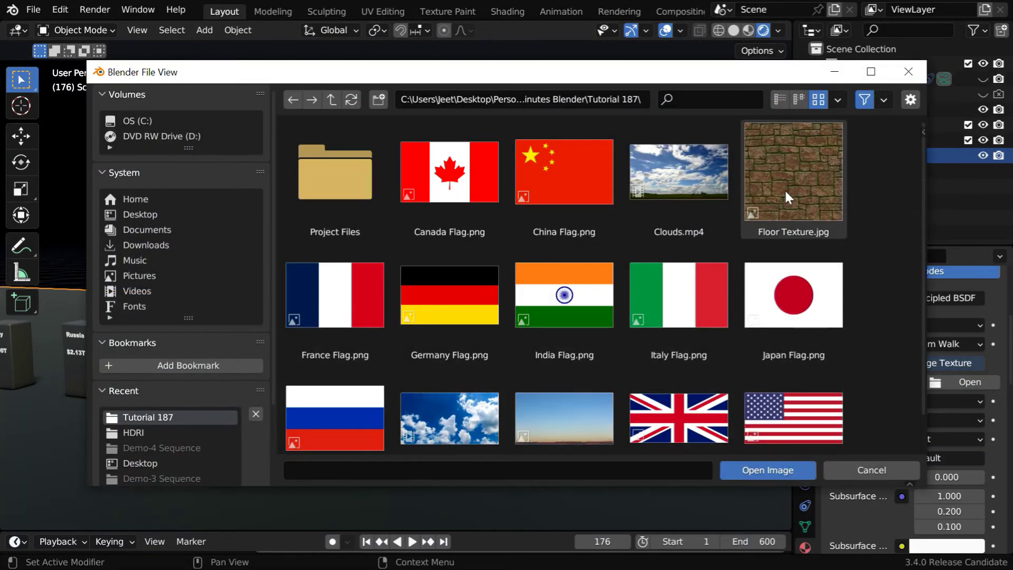
{"action": "left_click", "coordinate": [786, 189]}
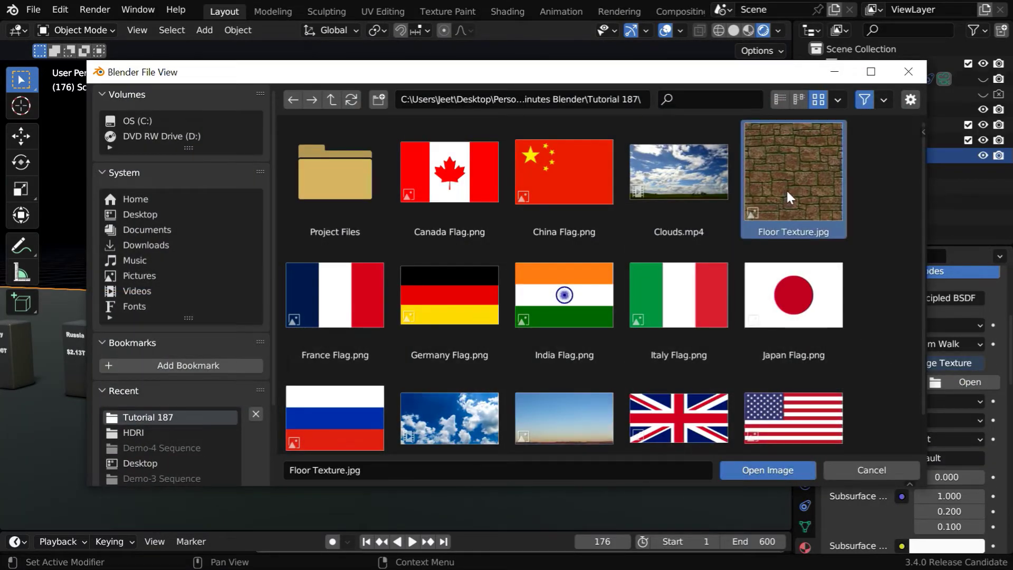
{"action": "left_click", "coordinate": [755, 471]}
- Set the floor material's Specular value to 0.05
{"action": "scroll", "coordinate": [922, 506], "scroll_direction": "down", "scroll_amount": 3}
{"action": "scroll", "coordinate": [922, 505], "scroll_direction": "down", "scroll_amount": 5}
{"action": "left_click", "coordinate": [940, 510]}
{"action": "type", "text": ".05"}
{"action": "key", "text": "Return"}
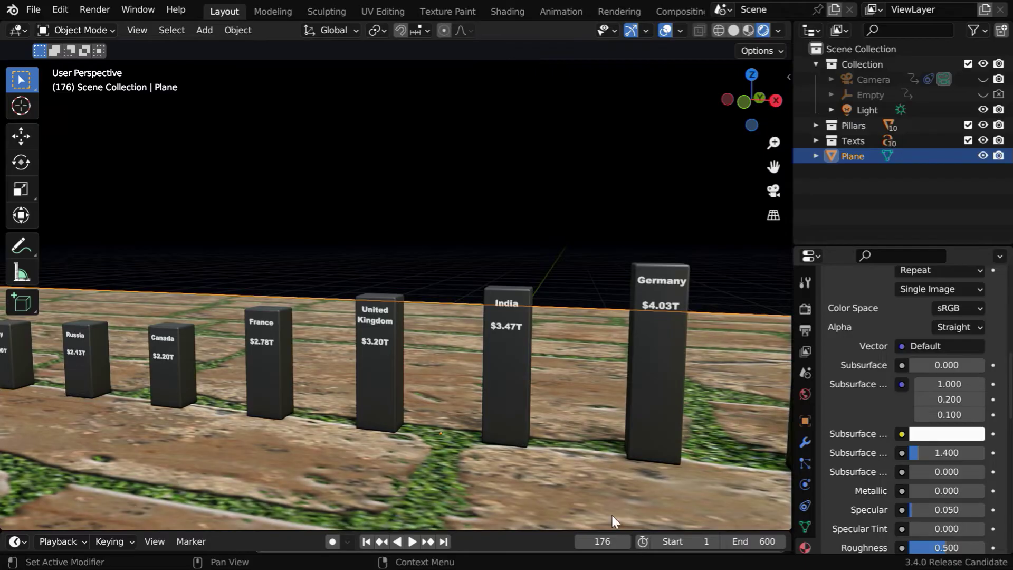
- Split the 3D viewport into two areas and show the floor plane's object shader nodes in the new one
{"action": "scroll", "coordinate": [411, 394], "scroll_direction": "down", "scroll_amount": 6}
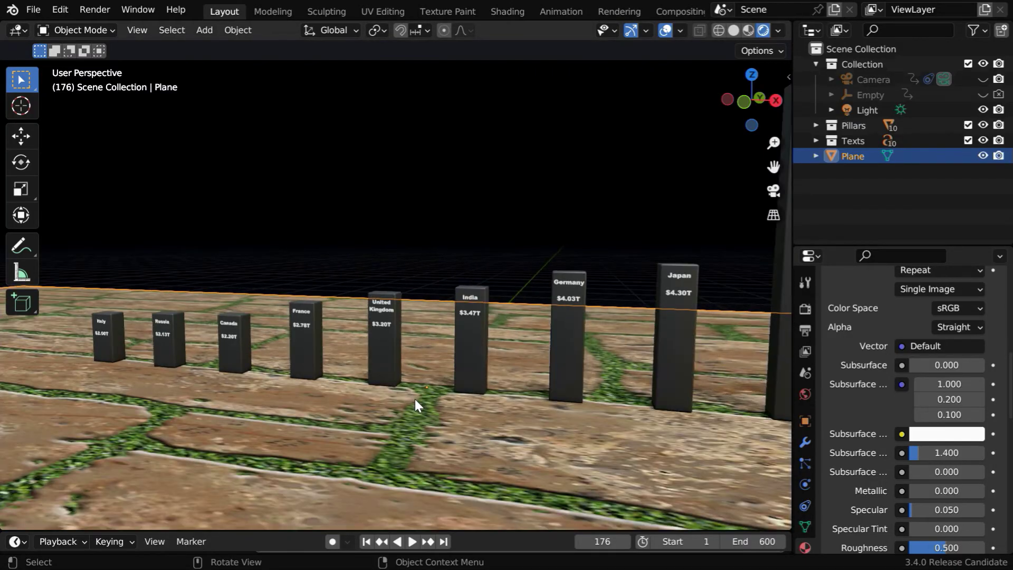
{"action": "left_click_drag", "start_coordinate": [3, 24], "coordinate": [310, 35]}
{"action": "left_click", "coordinate": [18, 32]}
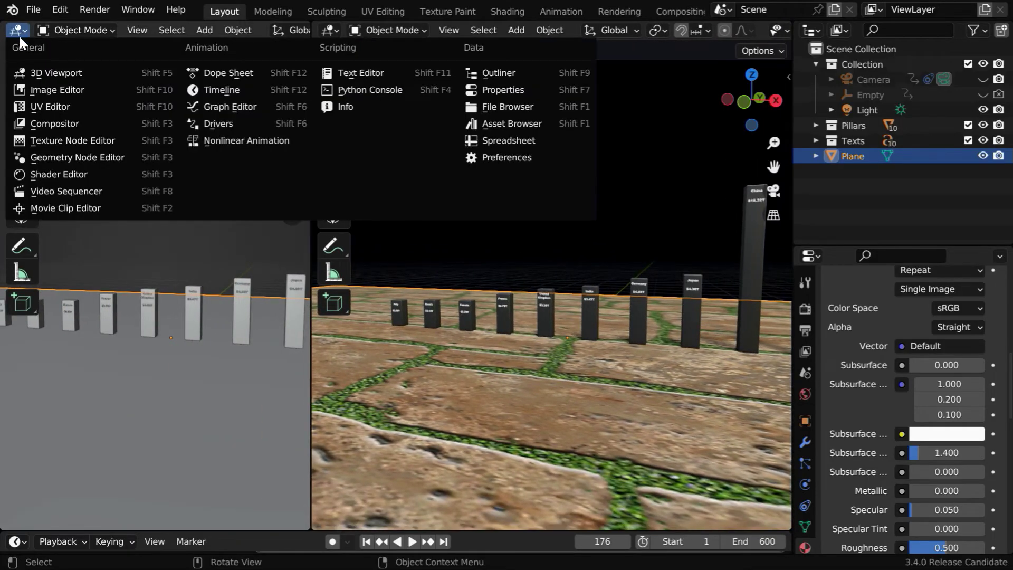
{"action": "left_click", "coordinate": [56, 172]}
{"action": "left_click", "coordinate": [74, 31]}
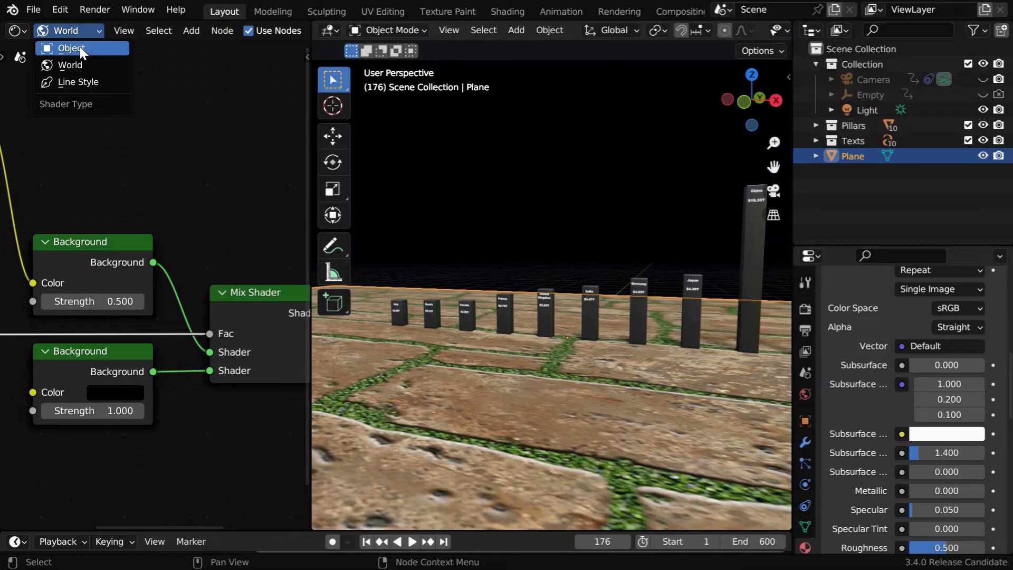
{"action": "left_click", "coordinate": [79, 46]}
{"action": "scroll", "coordinate": [142, 224], "scroll_direction": "down", "scroll_amount": 3}
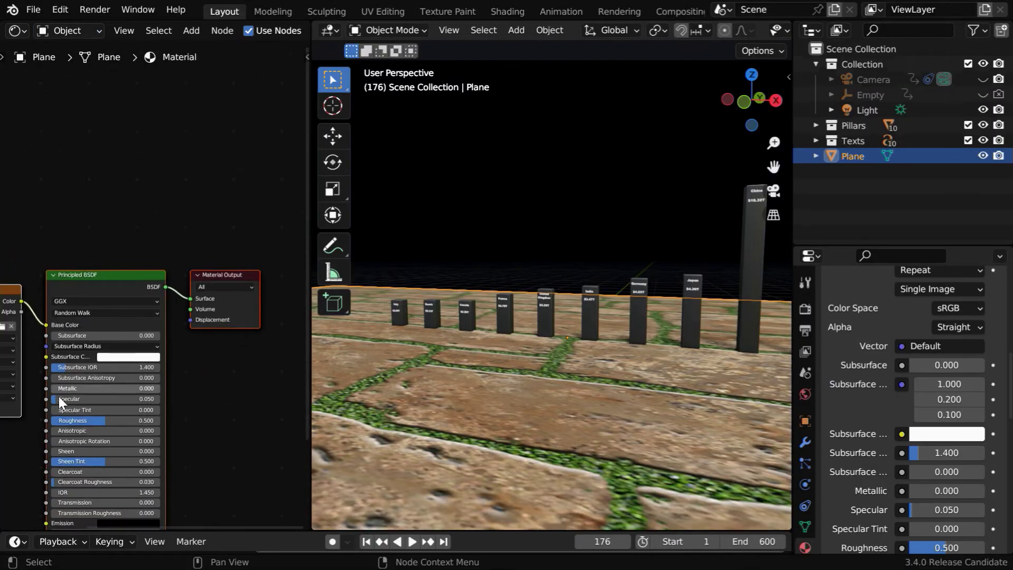
{"action": "middle_click_drag", "start_coordinate": [58, 397], "coordinate": [256, 337]}
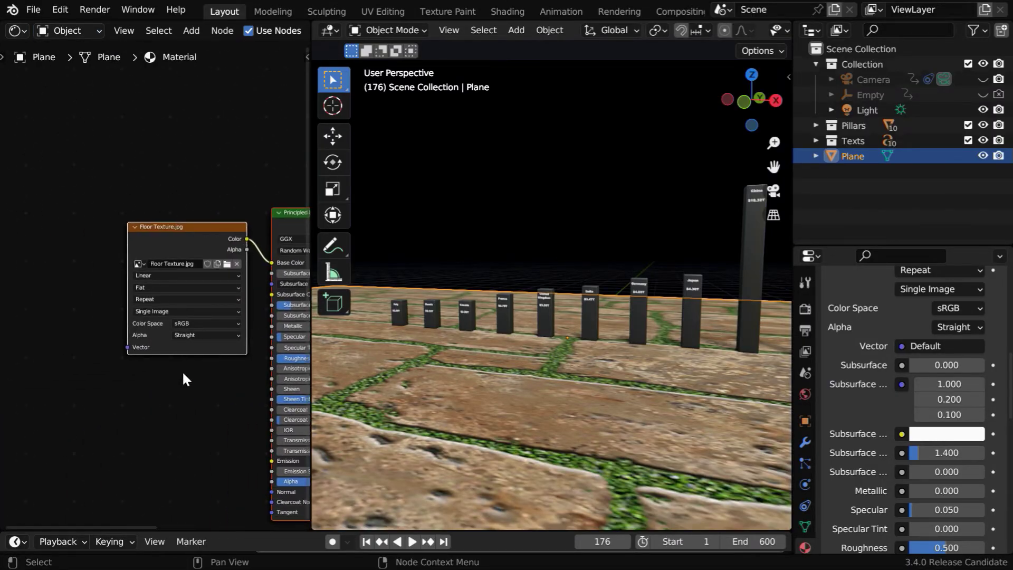
{"action": "middle_click_drag", "start_coordinate": [183, 379], "coordinate": [241, 376]}
- Add a Texture Coordinate node before the Floor Texture.jpg node in the floor material
{"action": "left_click", "coordinate": [191, 31]}
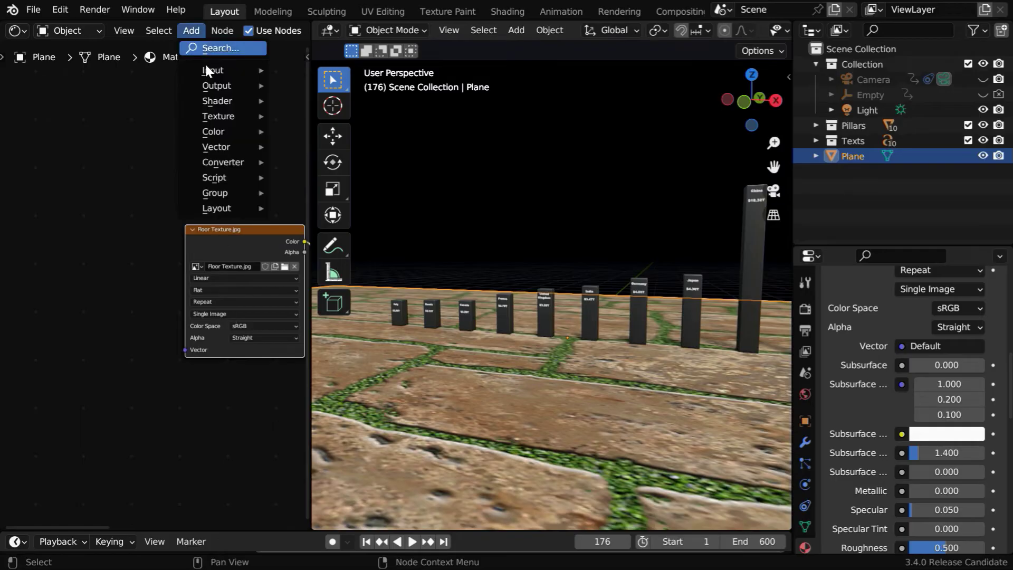
{"action": "mouse_move", "coordinate": [222, 70]}
{"action": "left_click", "coordinate": [332, 299]}
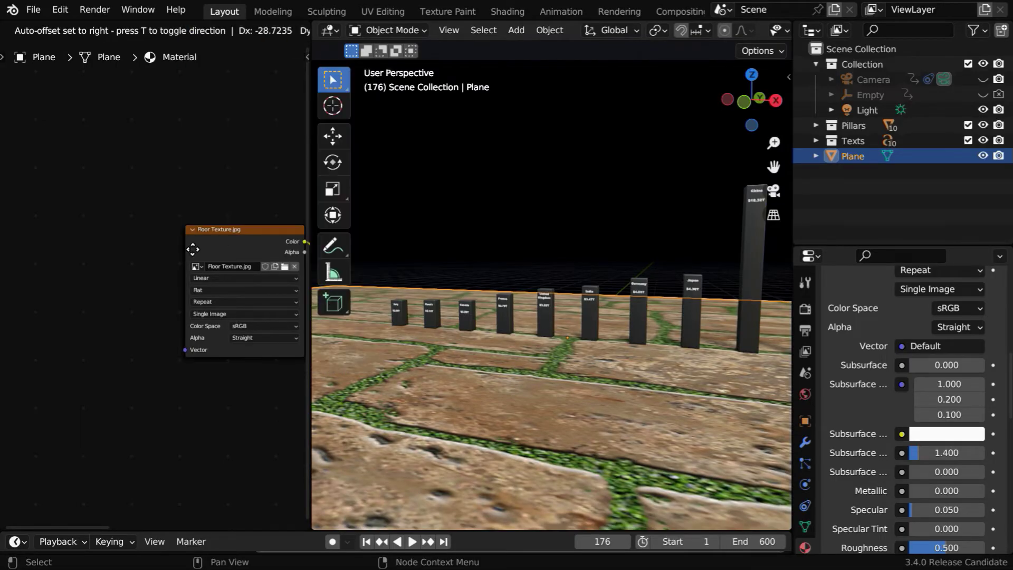
{"action": "left_click", "coordinate": [26, 229]}
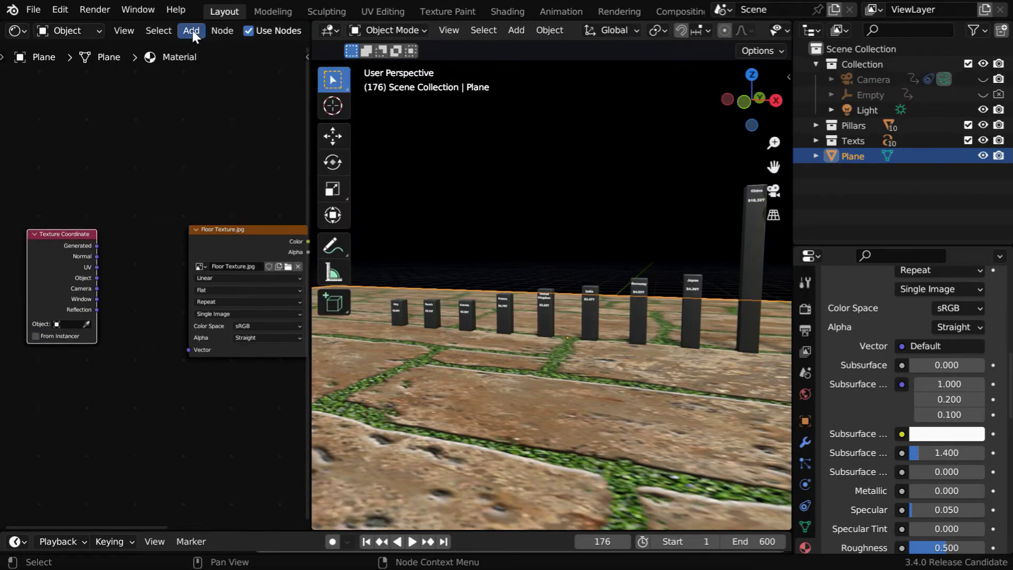
- Add a Mapping node between the Texture Coordinate and Floor Texture.jpg nodes
{"action": "left_click", "coordinate": [191, 30]}
{"action": "mouse_move", "coordinate": [223, 152]}
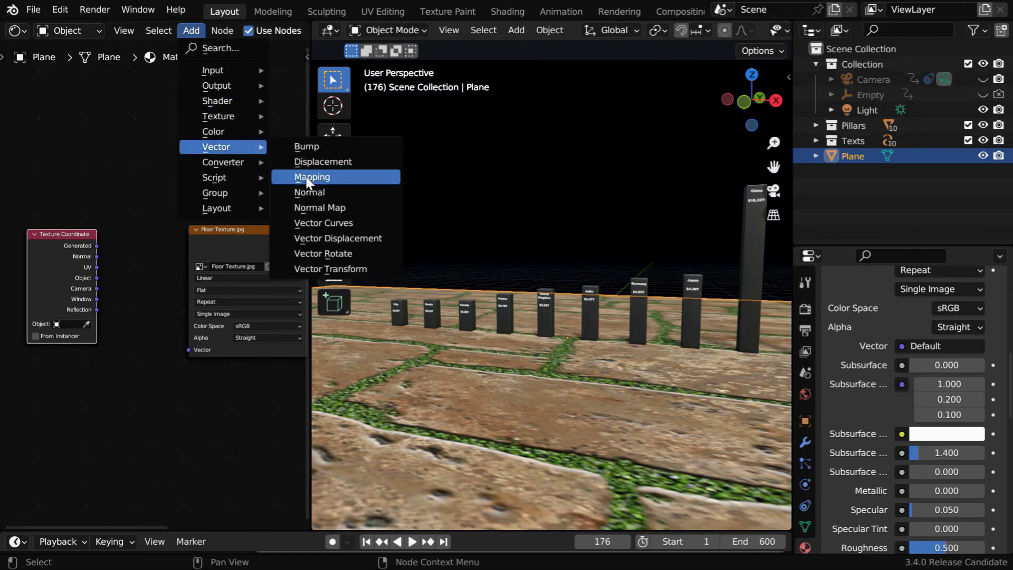
{"action": "left_click", "coordinate": [306, 176]}
{"action": "left_click", "coordinate": [108, 201]}
{"action": "scroll", "coordinate": [100, 322], "scroll_direction": "up", "scroll_amount": 2}
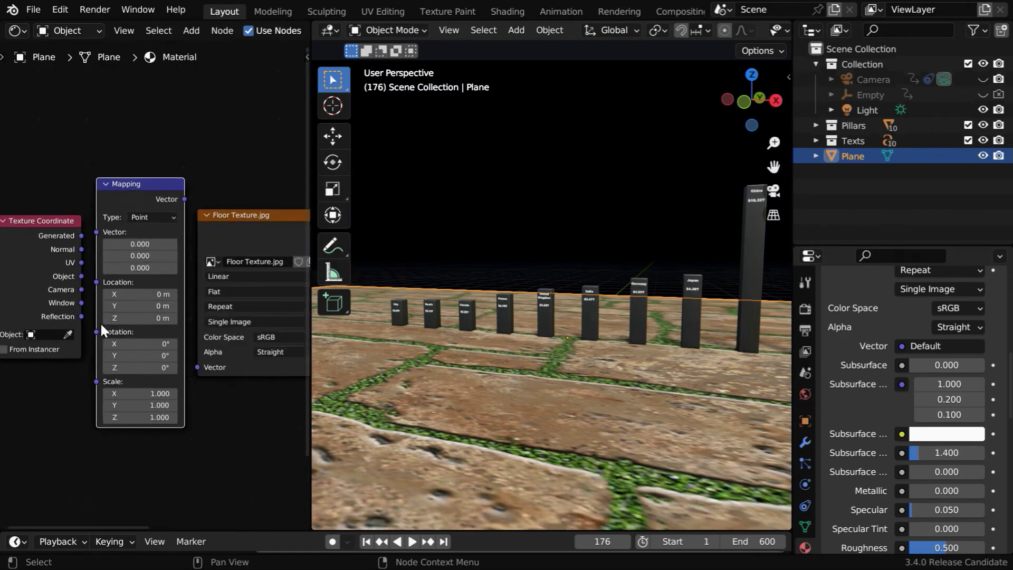
- Connect the Generated coordinates to the Mapping node's Vector input, and its Vector output to the image texture's Vector input
{"action": "left_click_drag", "start_coordinate": [68, 228], "coordinate": [86, 222]}
{"action": "left_click_drag", "start_coordinate": [189, 184], "coordinate": [202, 378]}
{"action": "scroll", "coordinate": [199, 435], "scroll_direction": "up", "scroll_amount": 2}
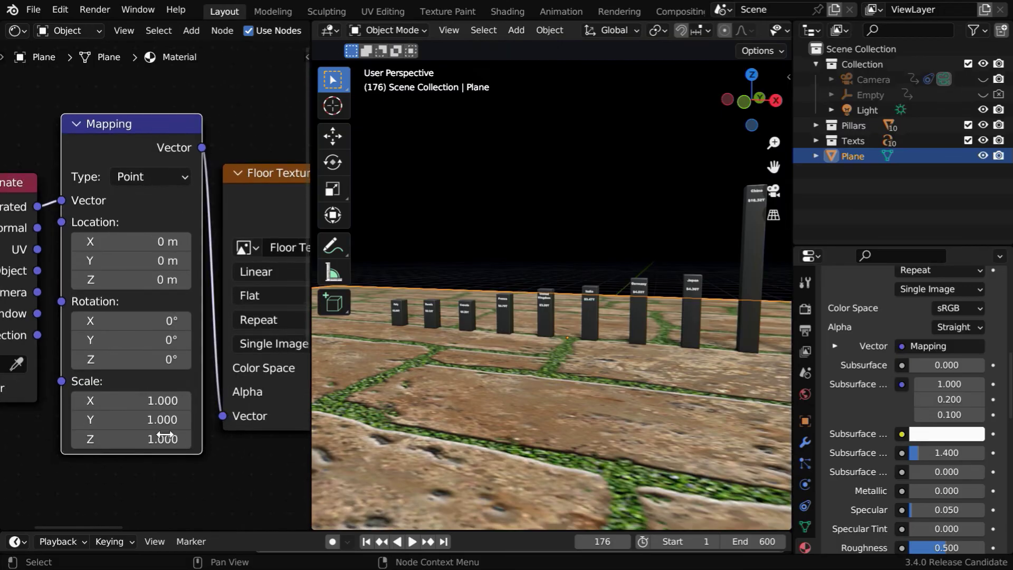
- Check the floor plane's object scale and set its Mapping node's scale to X 10 and Y 5
{"action": "left_click", "coordinate": [802, 418]}
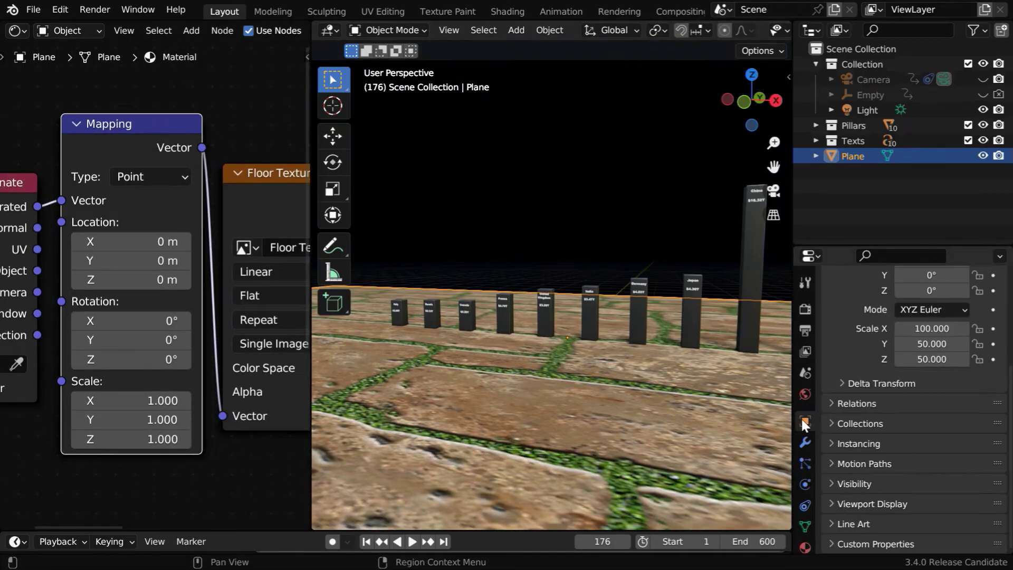
{"action": "scroll", "coordinate": [841, 474], "scroll_direction": "up", "scroll_amount": 5}
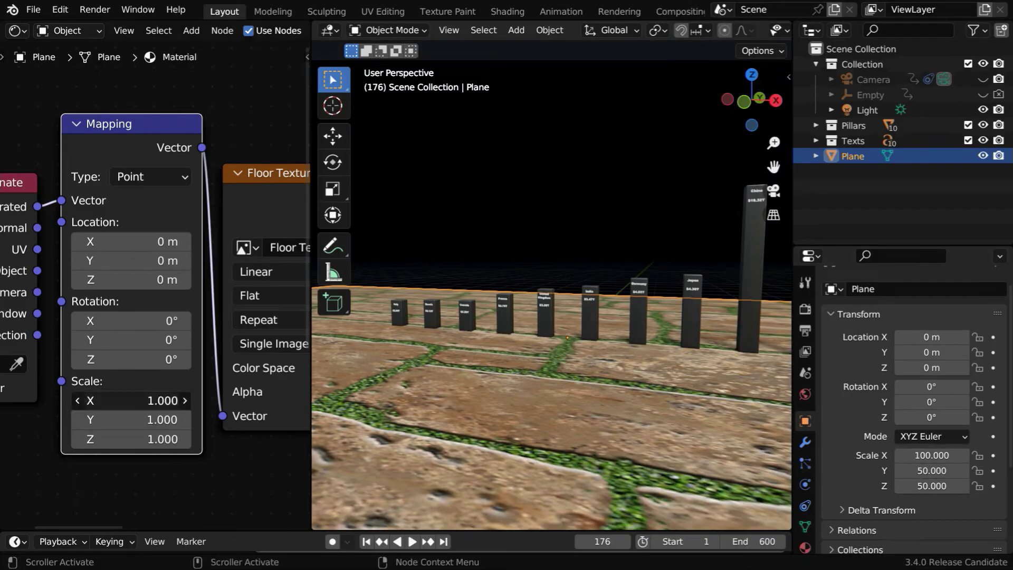
{"action": "left_click", "coordinate": [175, 401]}
{"action": "type", "text": "10"}
{"action": "key", "text": "Return"}
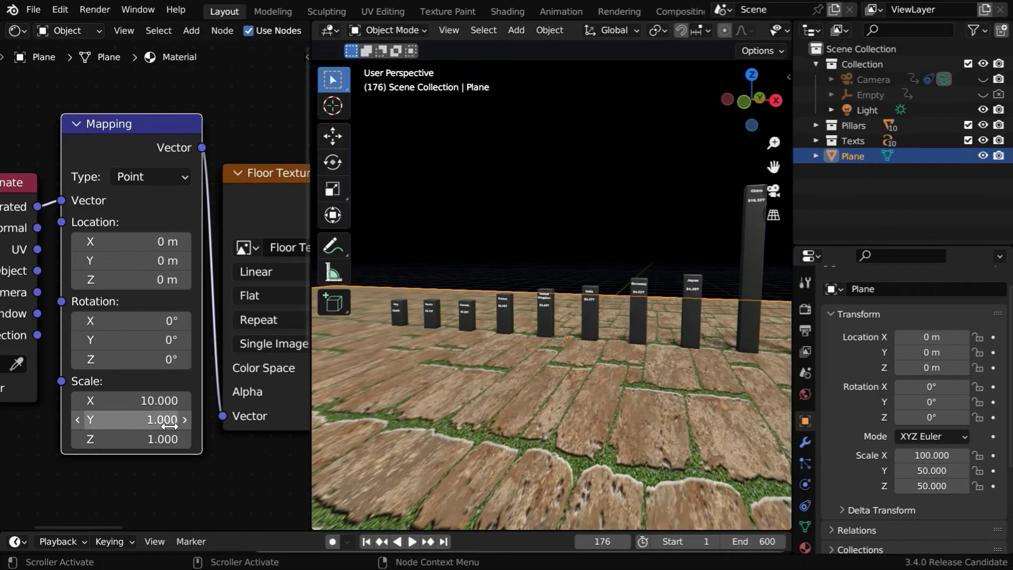
{"action": "left_click", "coordinate": [158, 420]}
{"action": "type", "text": "5"}
{"action": "key", "text": "Return"}
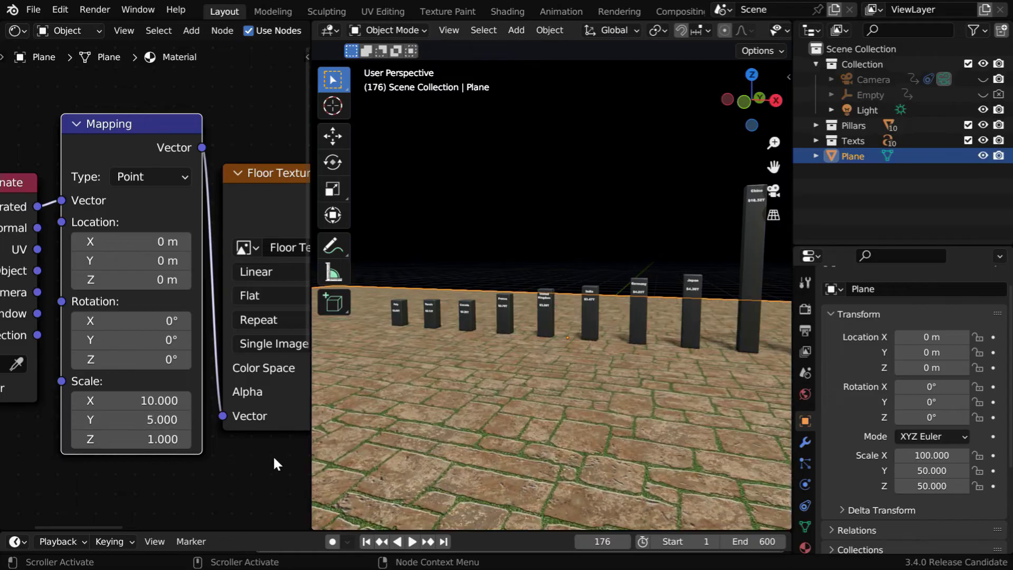
- Widen the 3D viewport, deselect everything and examine the floor texture's tiling around the pillars
{"action": "left_click_drag", "start_coordinate": [311, 460], "coordinate": [145, 427]}
{"action": "key", "text": "alt+a"}
{"action": "middle_click_drag", "start_coordinate": [351, 423], "coordinate": [357, 354], "text": "ctrl"}
{"action": "middle_click_drag", "start_coordinate": [287, 405], "coordinate": [340, 395]}
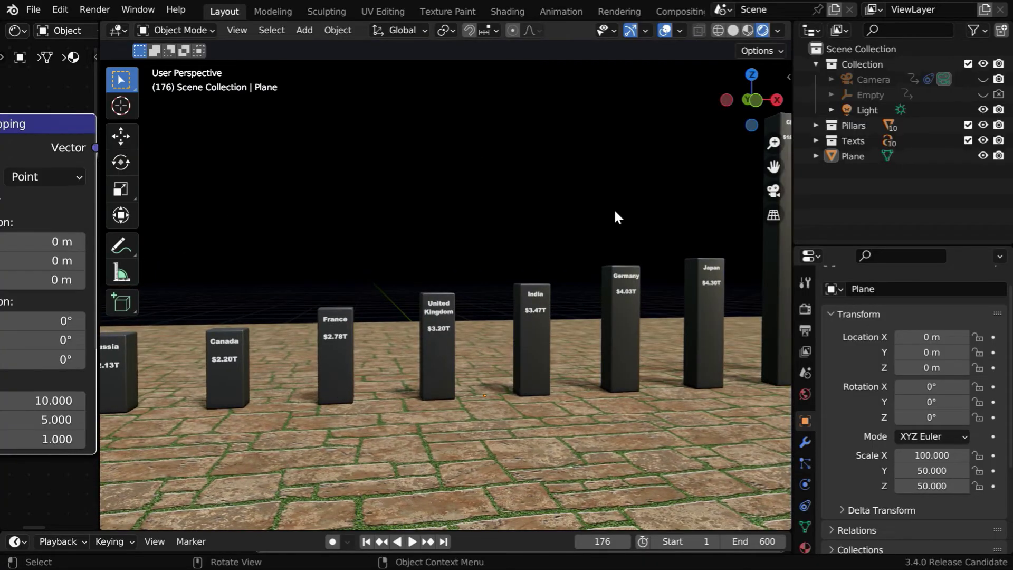
{"action": "middle_click_drag", "start_coordinate": [417, 331], "coordinate": [445, 342]}
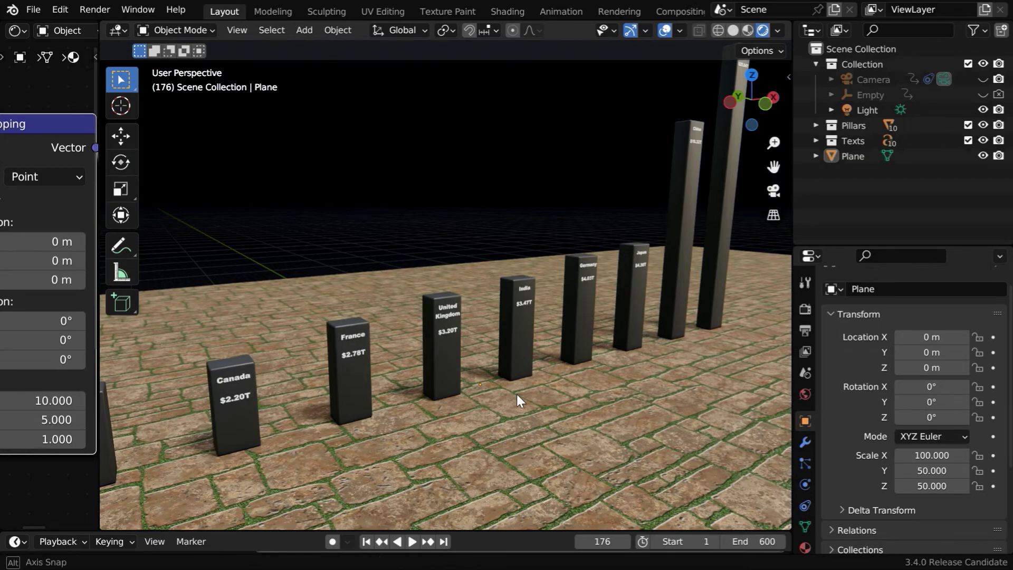
{"action": "middle_click_drag", "start_coordinate": [517, 394], "coordinate": [495, 394]}
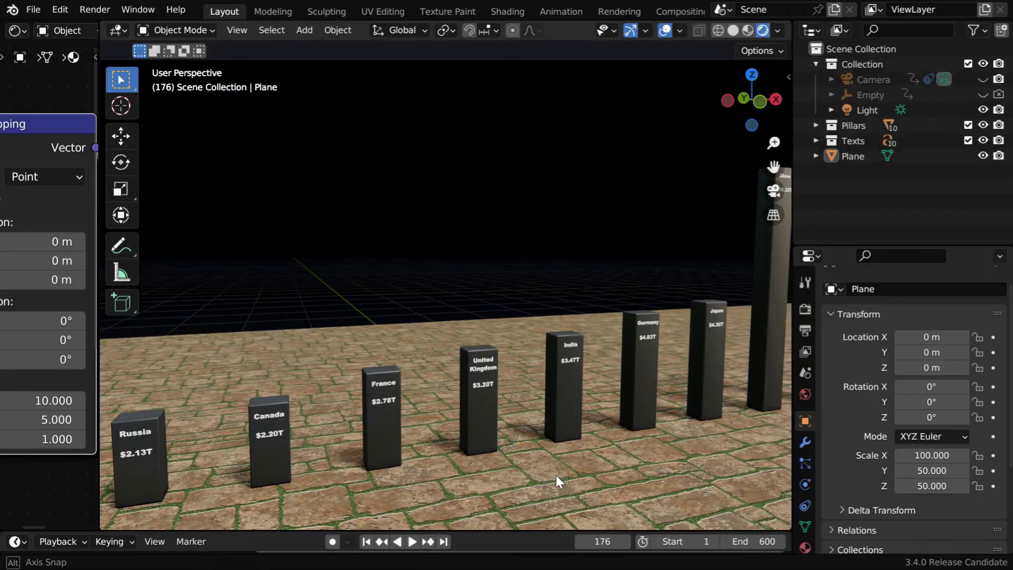
{"action": "middle_click_drag", "start_coordinate": [556, 479], "coordinate": [368, 321]}
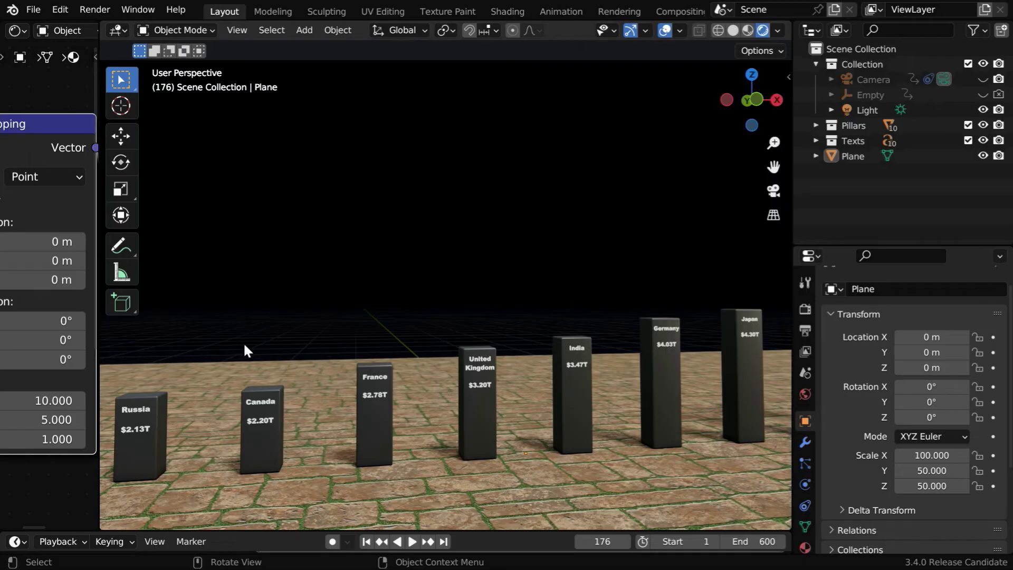
- Add a mesh plane and set its scale to 50 in X and 30 in Y
{"action": "left_click", "coordinate": [305, 30]}
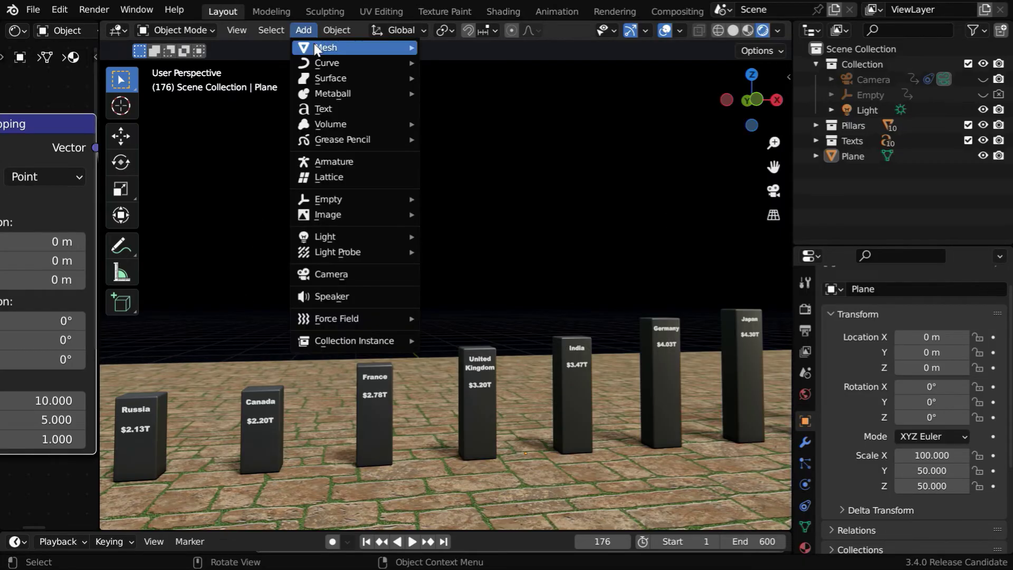
{"action": "mouse_move", "coordinate": [343, 48]}
{"action": "left_click", "coordinate": [449, 53]}
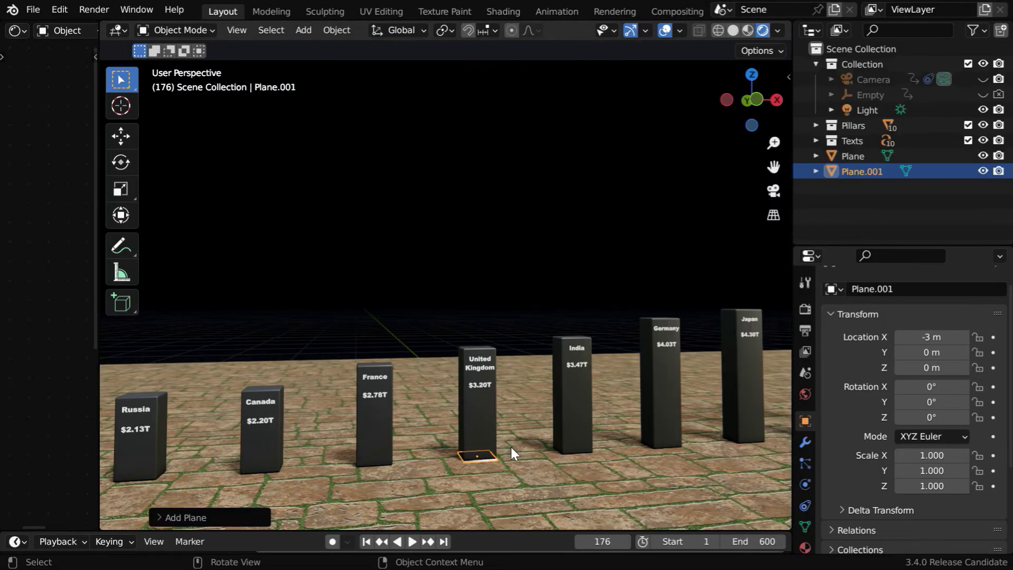
{"action": "left_click", "coordinate": [932, 455]}
{"action": "type", "text": "50"}
{"action": "key", "text": "Tab"}
{"action": "type", "text": "3"}
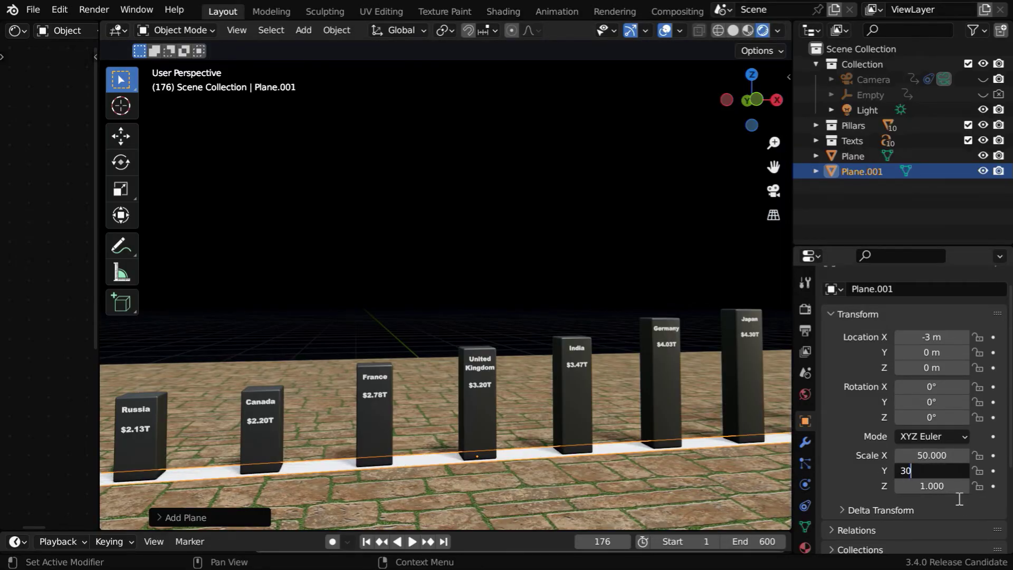
{"action": "type", "text": "0"}
{"action": "key", "text": "Return"}
- Stand the new plane upright by setting its X rotation to 90°
{"action": "left_click", "coordinate": [936, 389]}
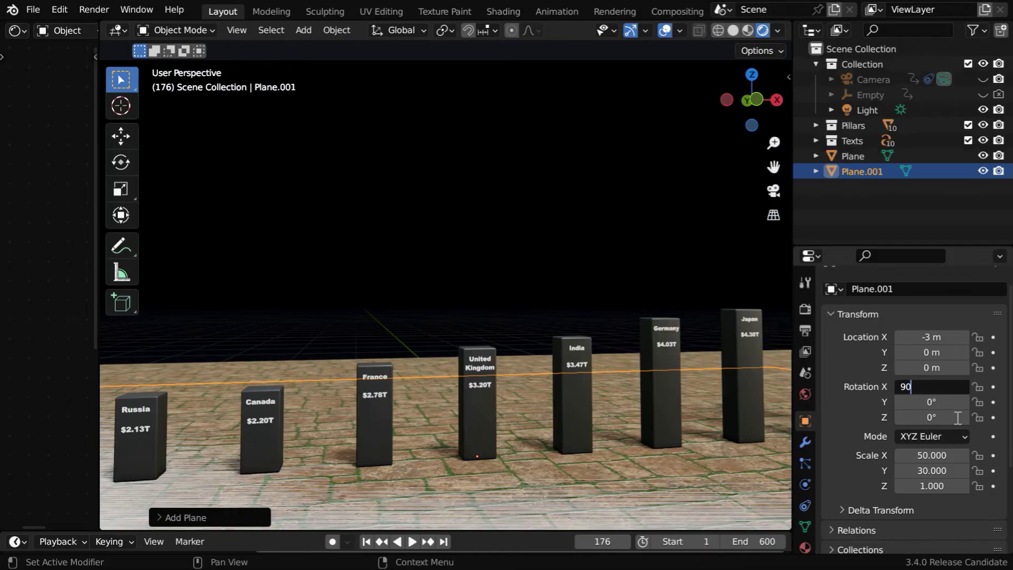
{"action": "type", "text": "90"}
{"action": "key", "text": "Return"}
- Move the upright plane behind the pillars as a backdrop, with location Y 50 m and Z 29.5 m
{"action": "left_click", "coordinate": [120, 137]}
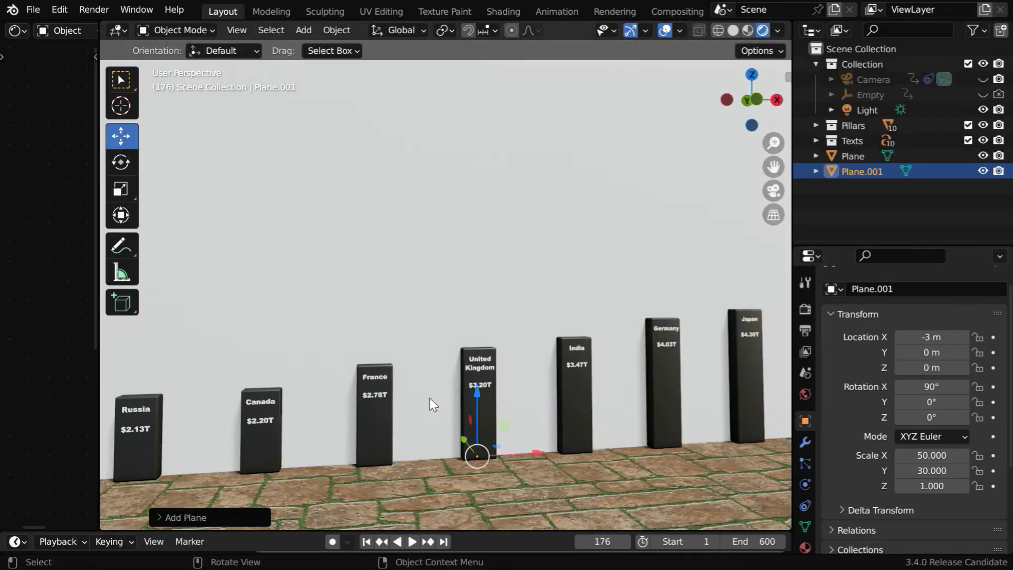
{"action": "left_click_drag", "start_coordinate": [464, 438], "coordinate": [382, 129]}
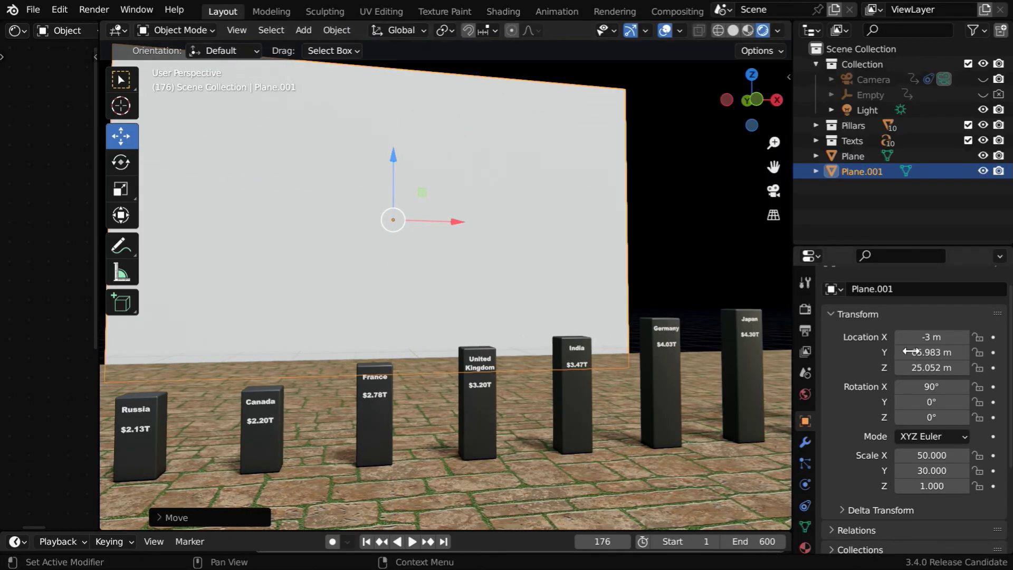
{"action": "double_click", "coordinate": [931, 352]}
{"action": "type", "text": "50"}
{"action": "key", "text": "Tab"}
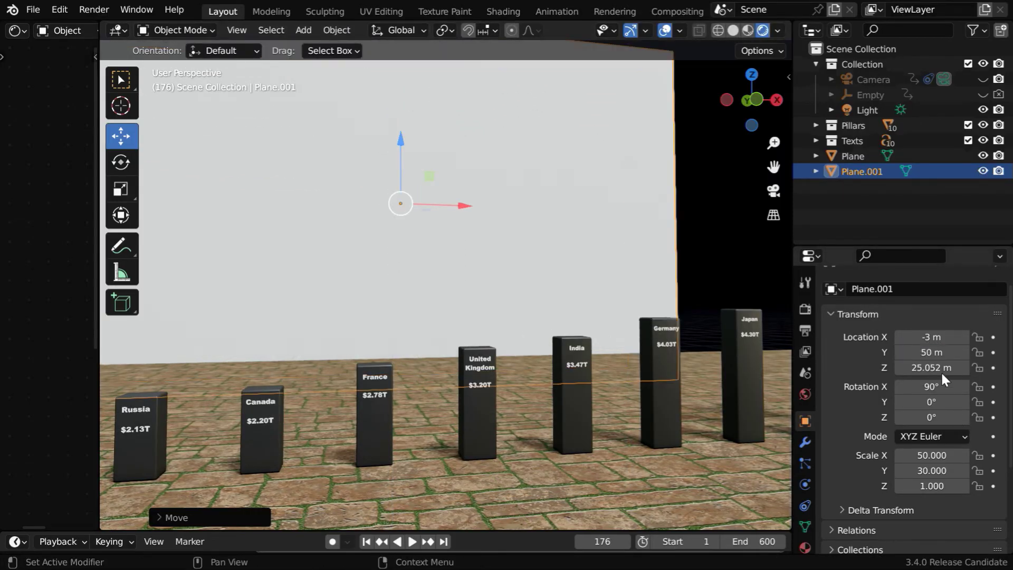
{"action": "type", "text": "2"}
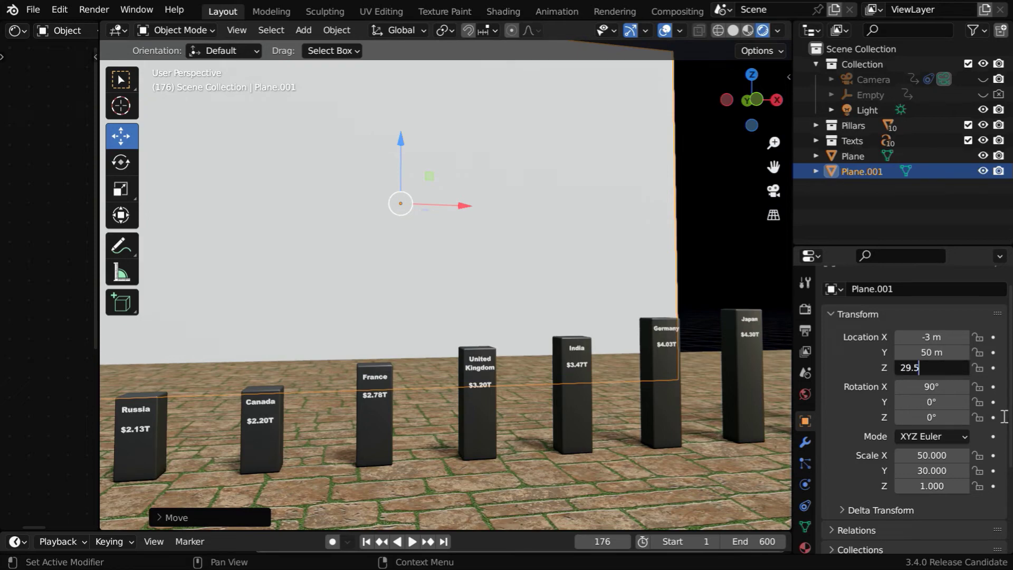
{"action": "type", "text": "9.5"}
{"action": "key", "text": "Return"}
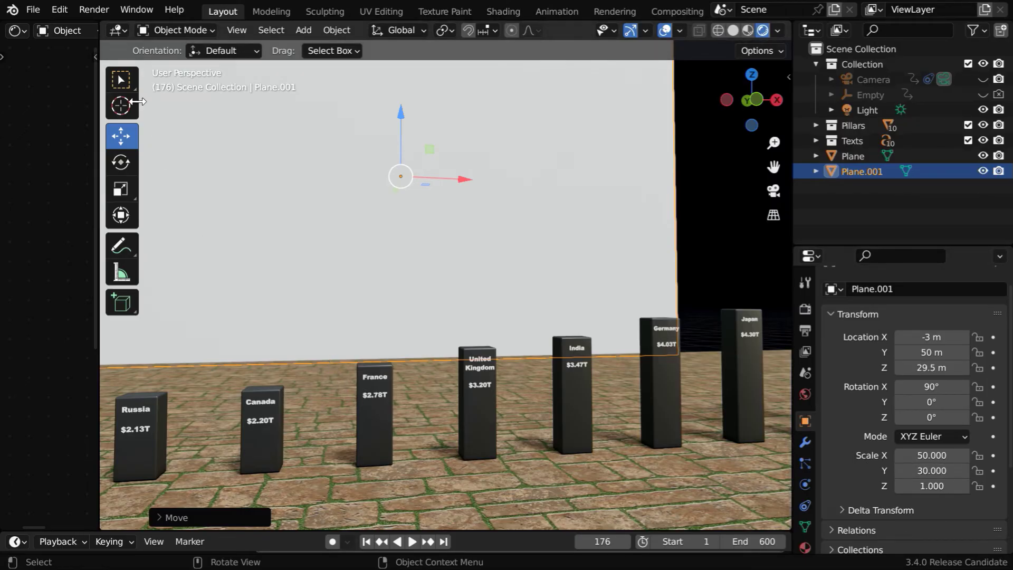
{"action": "left_click", "coordinate": [121, 80]}
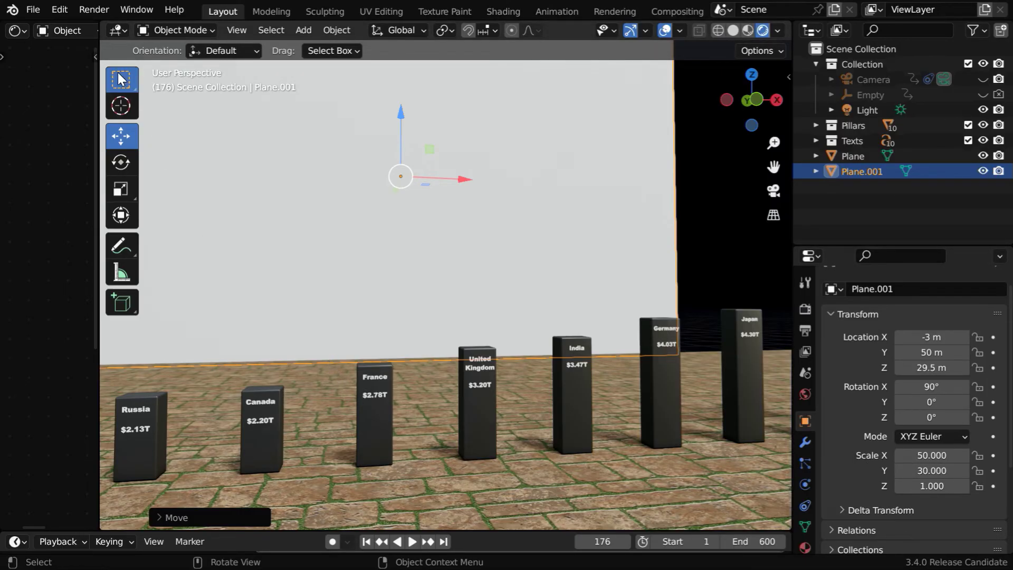
- Look through the camera and give the backdrop plane its own single-user copy of the floor's material named Material
{"action": "left_click", "coordinate": [773, 193]}
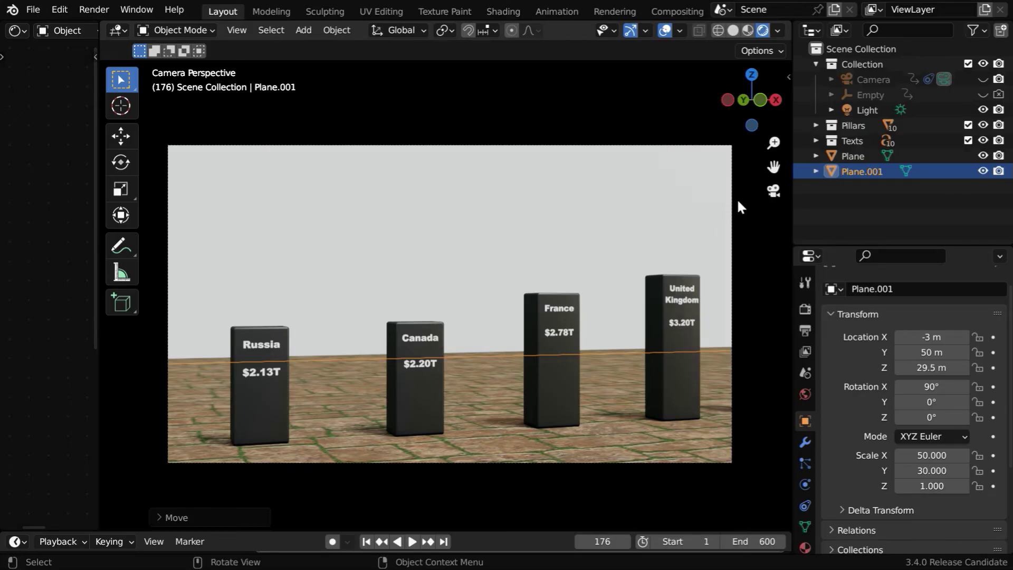
{"action": "left_click", "coordinate": [811, 232]}
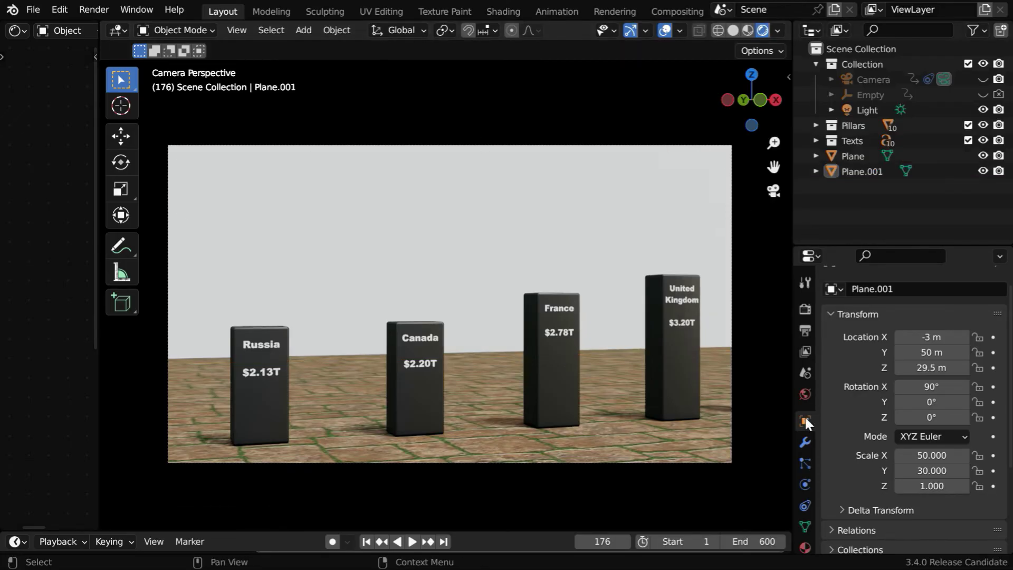
{"action": "left_click", "coordinate": [805, 548]}
{"action": "left_click", "coordinate": [897, 374]}
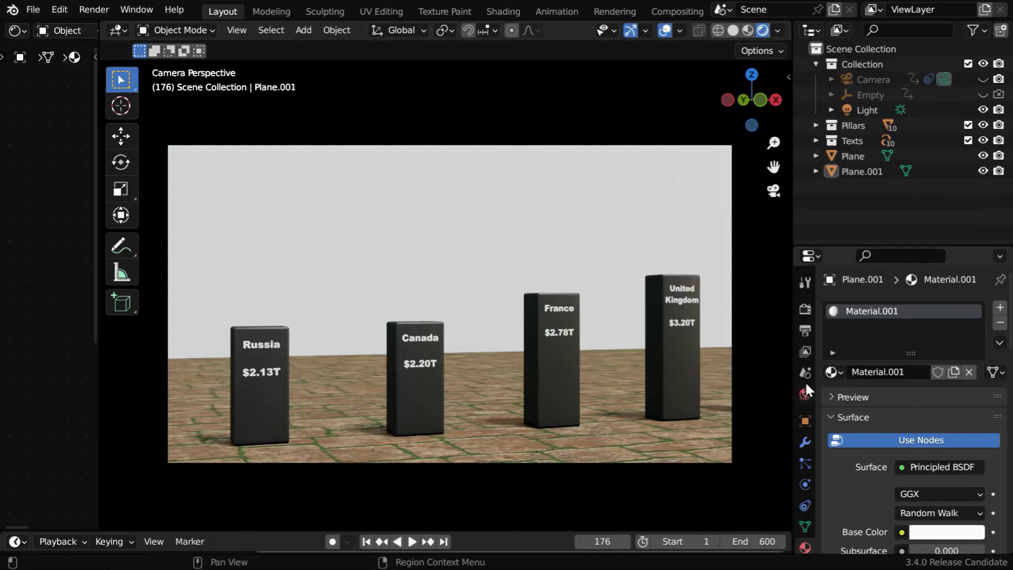
{"action": "left_click", "coordinate": [834, 372]}
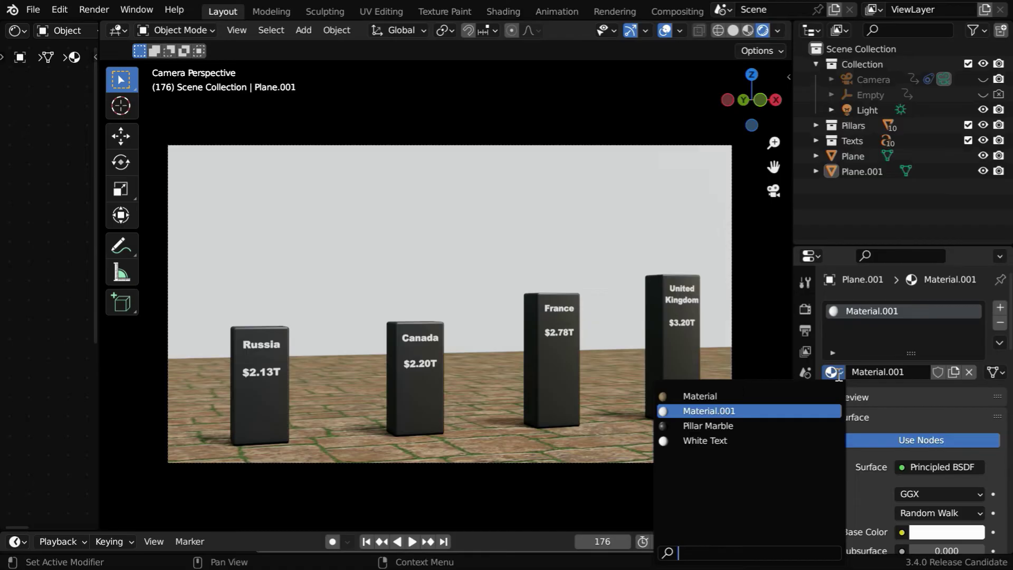
{"action": "left_click", "coordinate": [712, 400]}
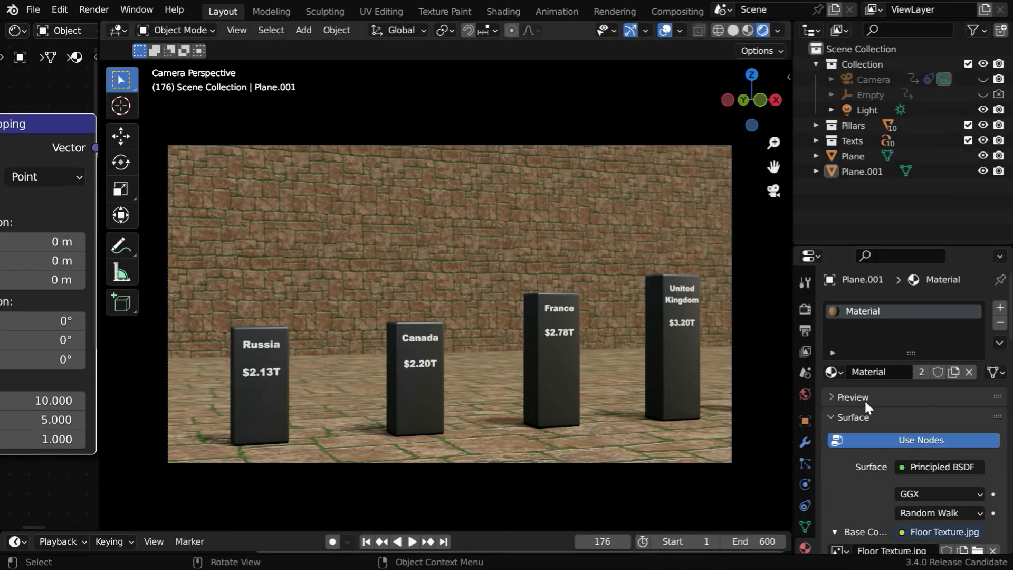
{"action": "left_click", "coordinate": [954, 372]}
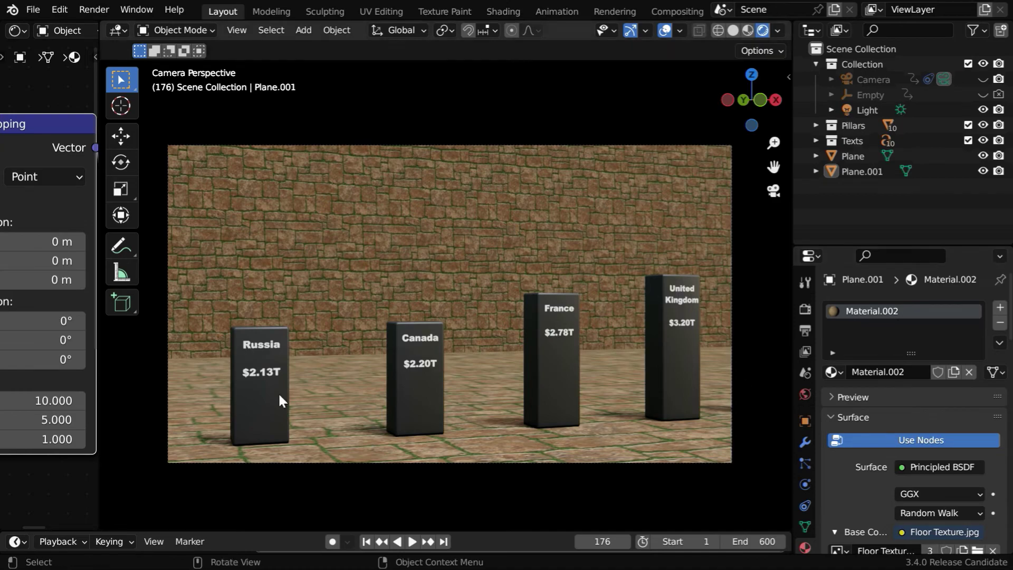
- Enlarge the node editor and replace the image in the backdrop's texture node with Sky.png
{"action": "left_click_drag", "start_coordinate": [100, 379], "coordinate": [372, 374]}
{"action": "scroll", "coordinate": [179, 332], "scroll_direction": "up", "scroll_amount": 2}
{"action": "scroll", "coordinate": [180, 331], "scroll_direction": "down", "scroll_amount": 1}
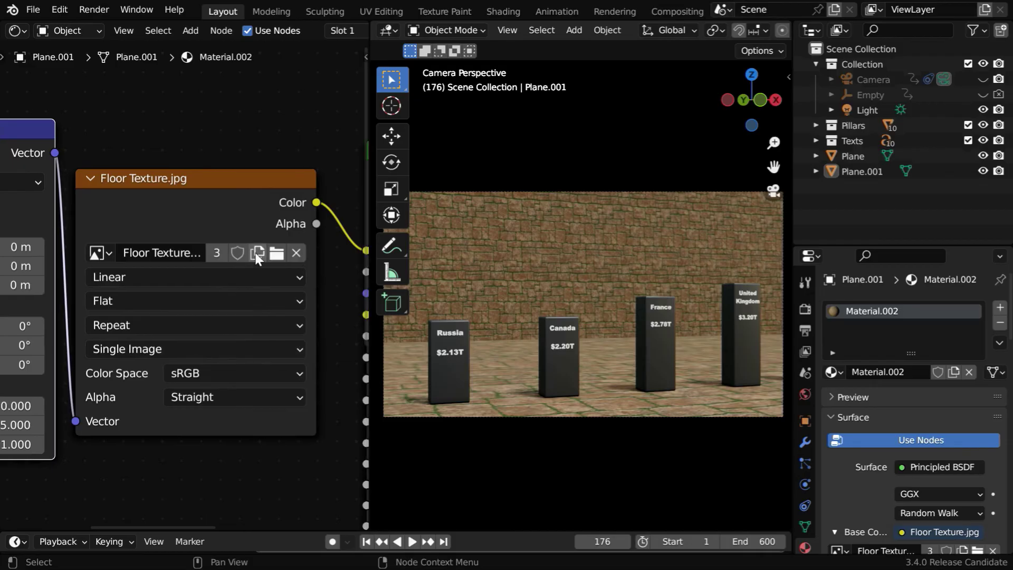
{"action": "left_click", "coordinate": [274, 253]}
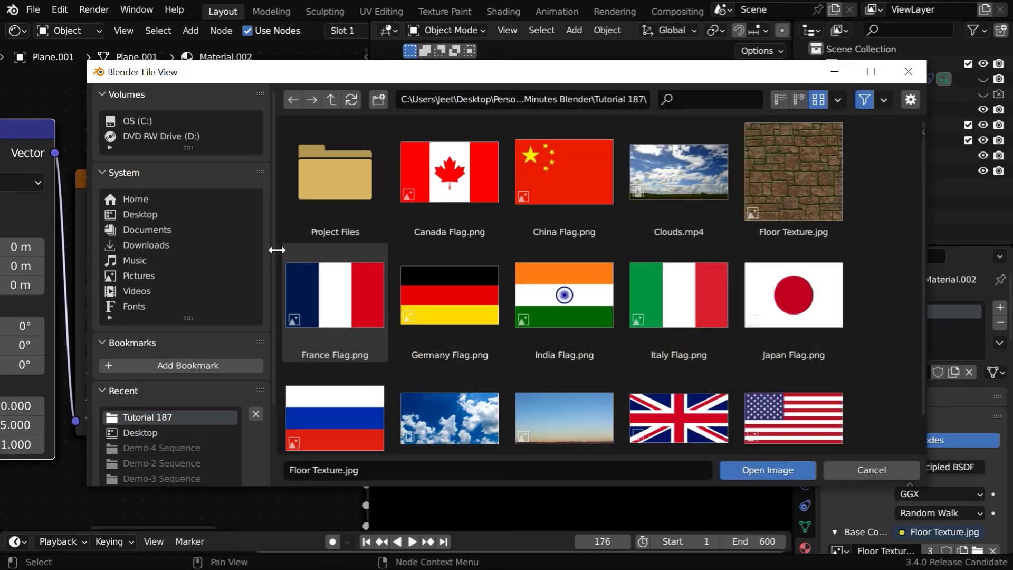
{"action": "left_click", "coordinate": [562, 408]}
{"action": "left_click", "coordinate": [756, 470]}
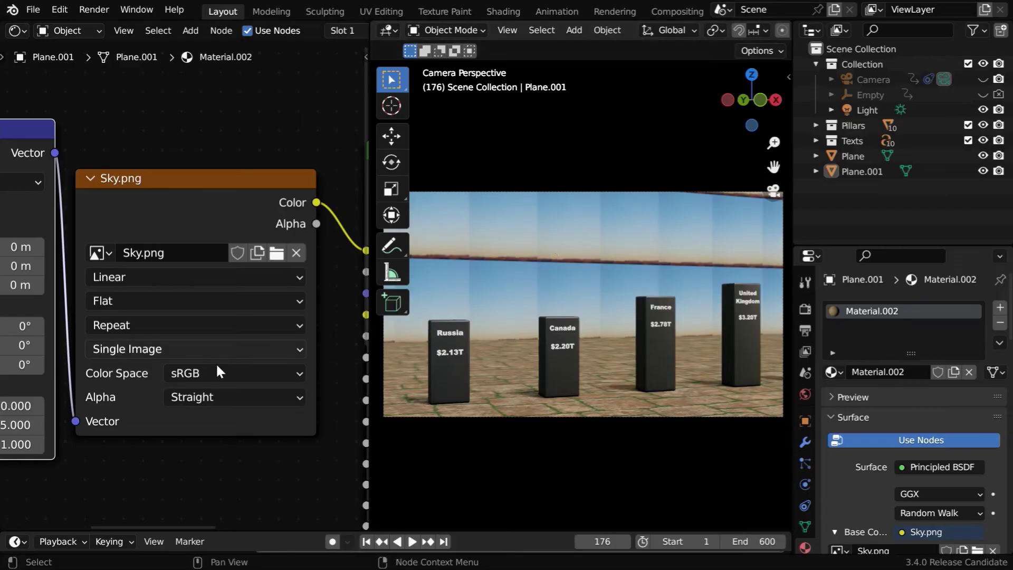
- Set the backdrop's Mapping node scale to X 1, Y 2 and Z 1
{"action": "middle_click_drag", "start_coordinate": [15, 408], "coordinate": [174, 401]}
{"action": "left_click_drag", "start_coordinate": [175, 401], "coordinate": [174, 437]}
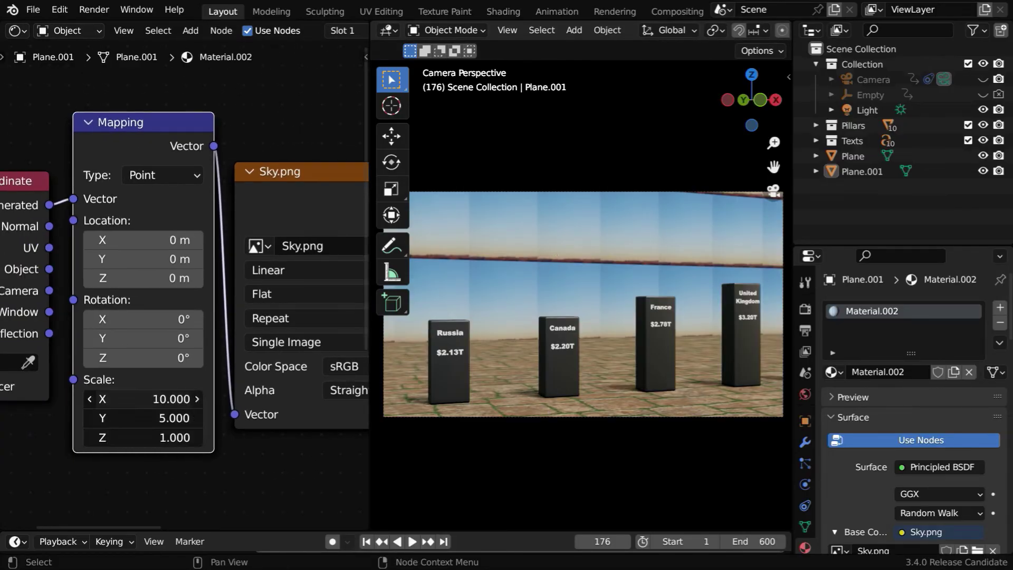
{"action": "type", "text": "1"}
{"action": "key", "text": "Return"}
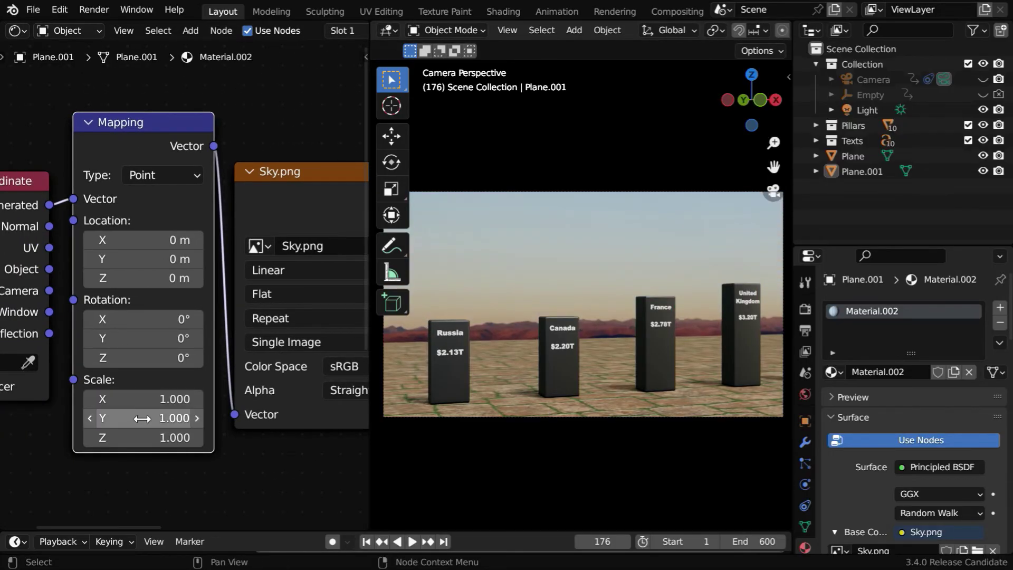
{"action": "left_click", "coordinate": [143, 418]}
{"action": "type", "text": "2"}
{"action": "key", "text": "Return"}
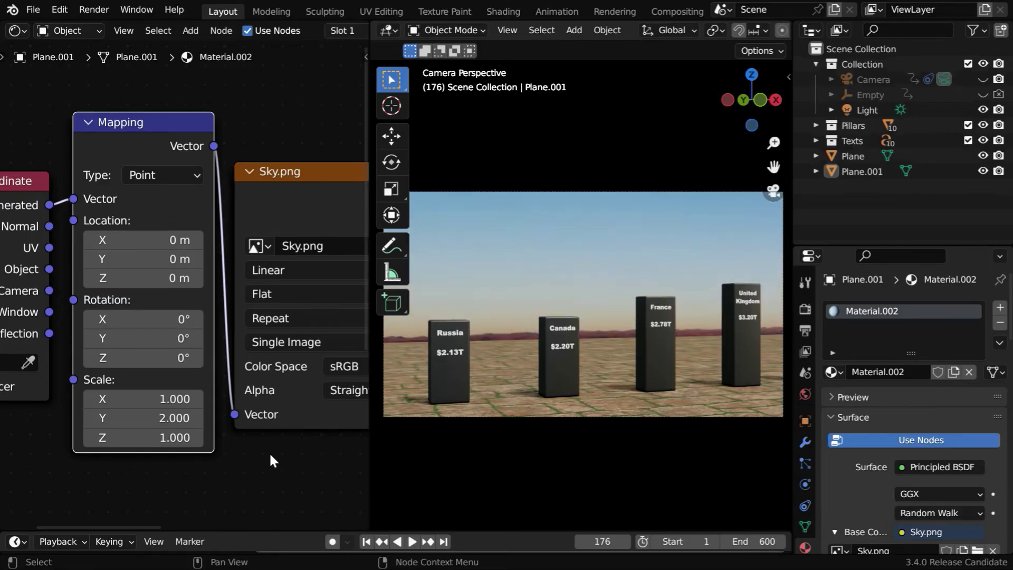
- Collapse the backdrop material's Principled BSDF node and add an Emission shader node below it
{"action": "scroll", "coordinate": [248, 390], "scroll_direction": "down", "scroll_amount": 3}
{"action": "middle_click_drag", "start_coordinate": [271, 416], "coordinate": [26, 423]}
{"action": "left_click", "coordinate": [135, 210]}
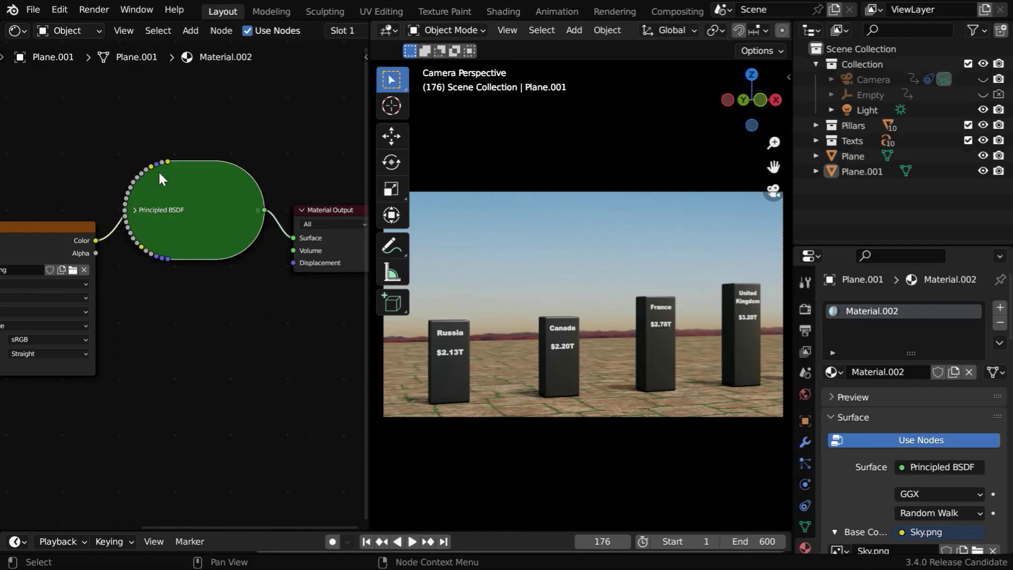
{"action": "left_click", "coordinate": [192, 31]}
{"action": "mouse_move", "coordinate": [213, 96]}
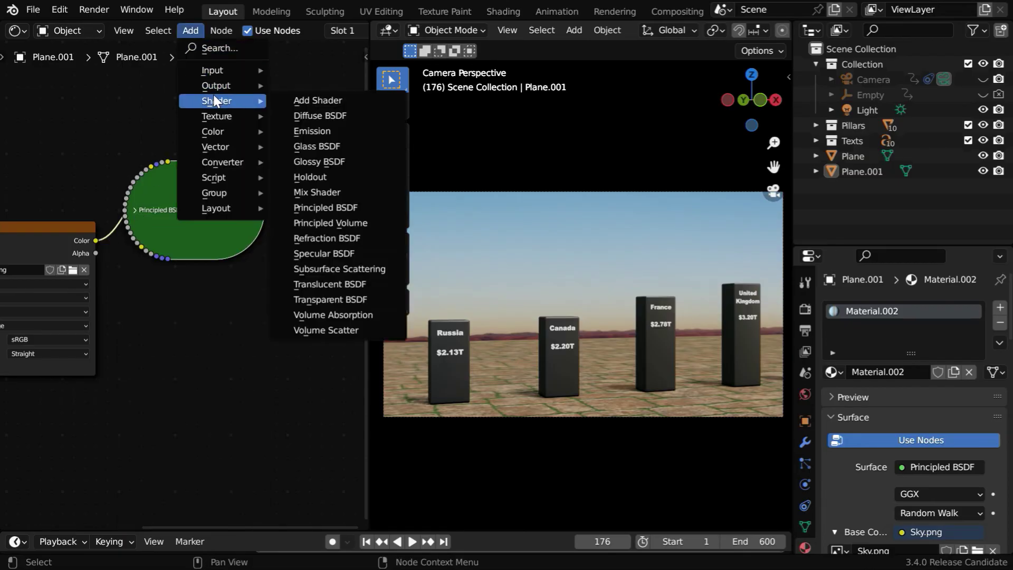
{"action": "left_click", "coordinate": [314, 133]}
{"action": "left_click", "coordinate": [237, 345]}
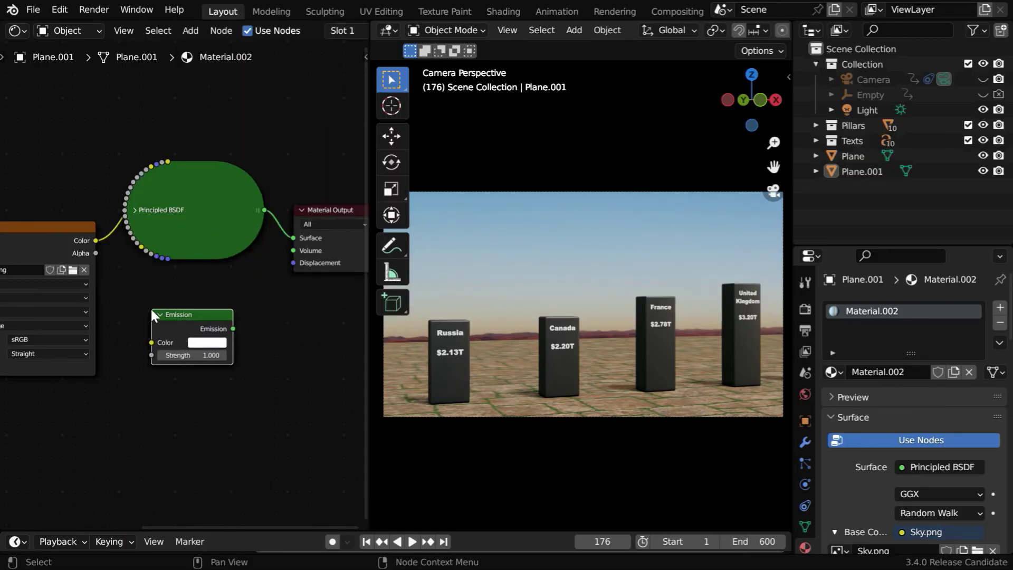
- Connect the Sky.png color through Emission to the Material Output's Surface, set the strength to 1.5, and widen the 3D viewport
{"action": "scroll", "coordinate": [185, 280], "scroll_direction": "up", "scroll_amount": 1}
{"action": "left_click_drag", "start_coordinate": [72, 229], "coordinate": [143, 357]}
{"action": "left_click_drag", "start_coordinate": [245, 340], "coordinate": [321, 225]}
{"action": "left_click", "coordinate": [217, 374]}
{"action": "type", "text": "1.5"}
{"action": "key", "text": "Return"}
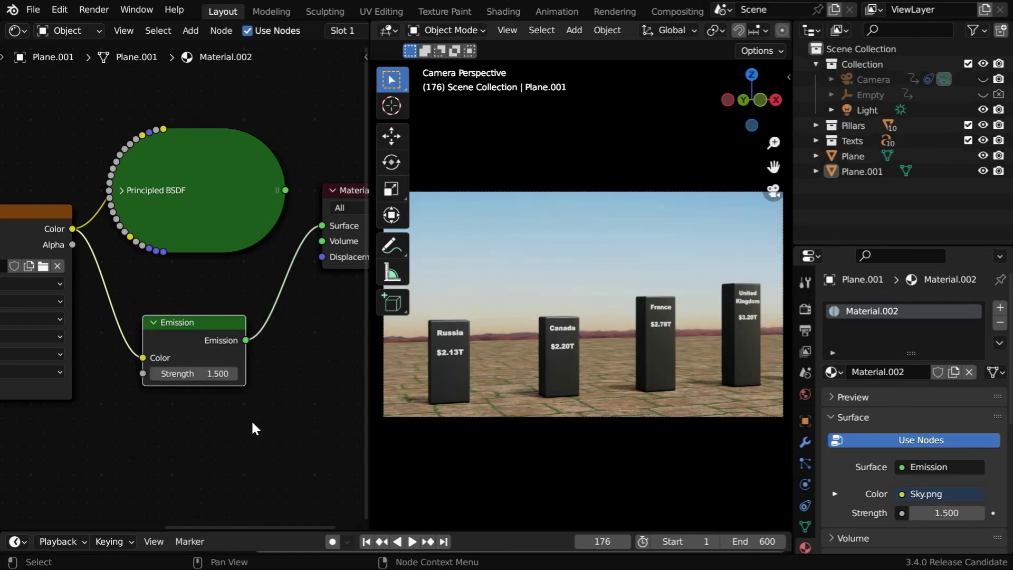
{"action": "left_click_drag", "start_coordinate": [368, 412], "coordinate": [193, 396]}
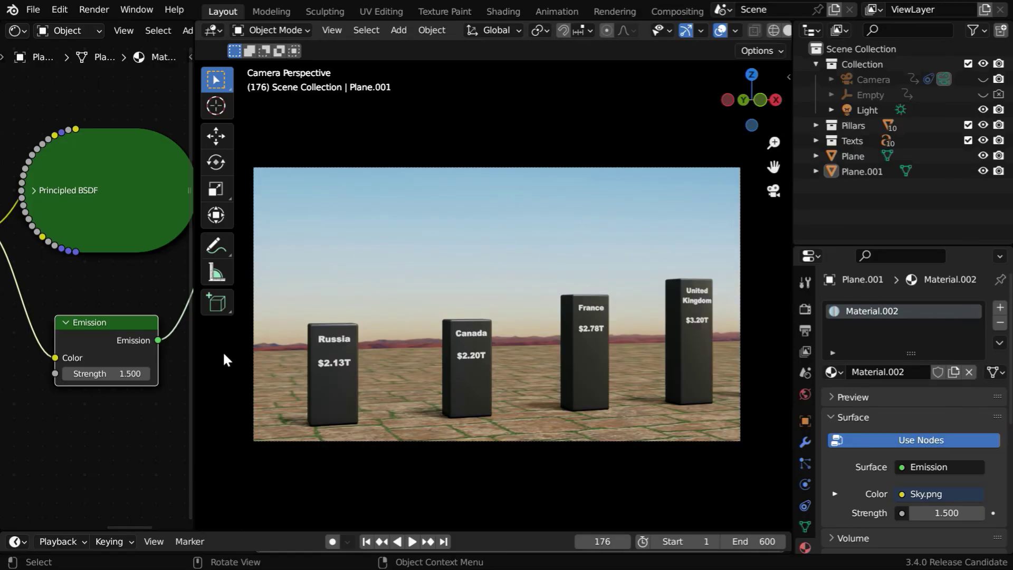
- Widen the node editor and replace Sky.png in the backdrop's image texture node with the video Clouds.mp4
{"action": "left_click_drag", "start_coordinate": [197, 366], "coordinate": [355, 348]}
{"action": "left_click", "coordinate": [89, 330]}
{"action": "middle_click_drag", "start_coordinate": [87, 324], "coordinate": [285, 329]}
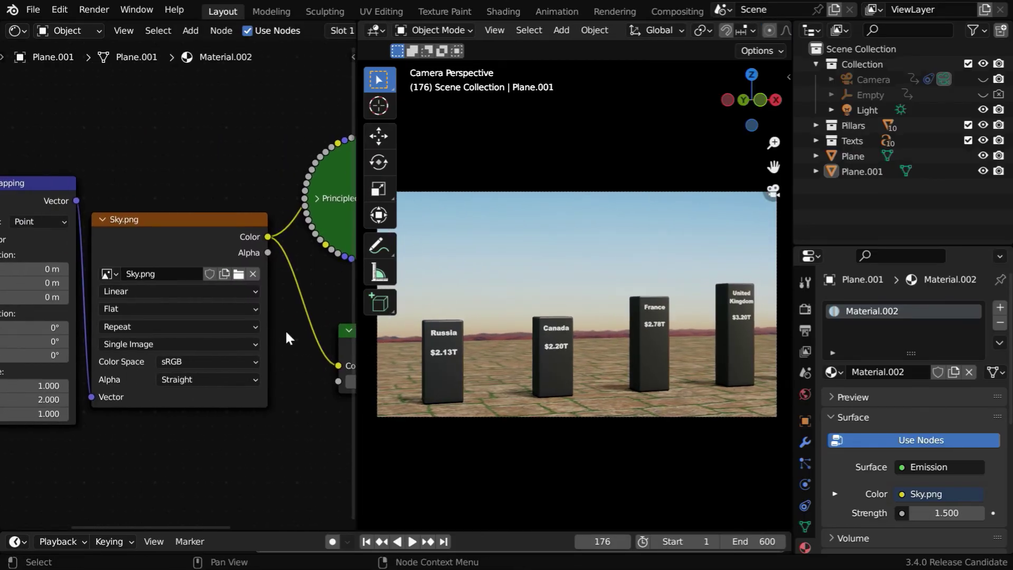
{"action": "left_click", "coordinate": [238, 275]}
{"action": "left_click", "coordinate": [677, 182]}
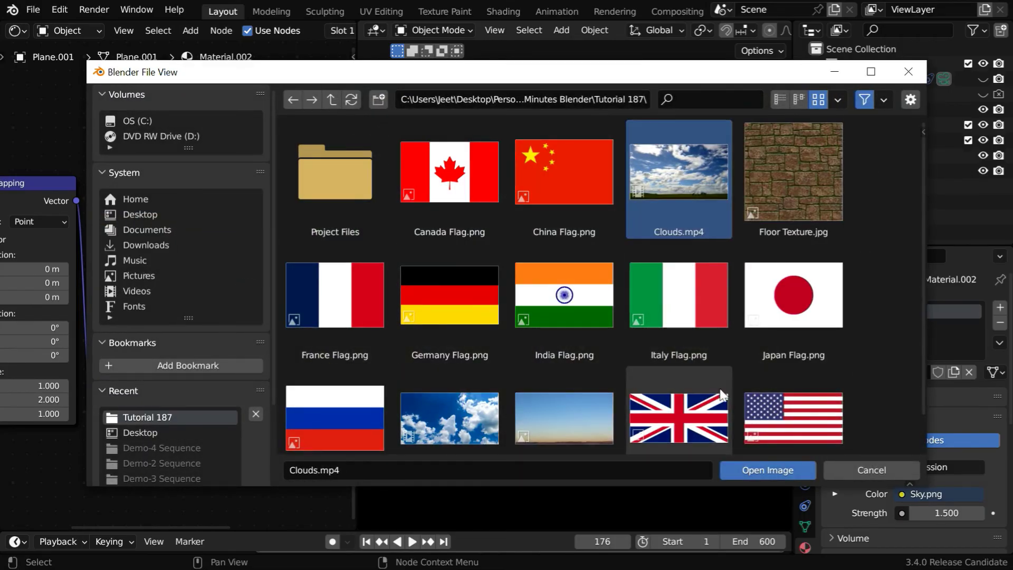
{"action": "left_click", "coordinate": [738, 468]}
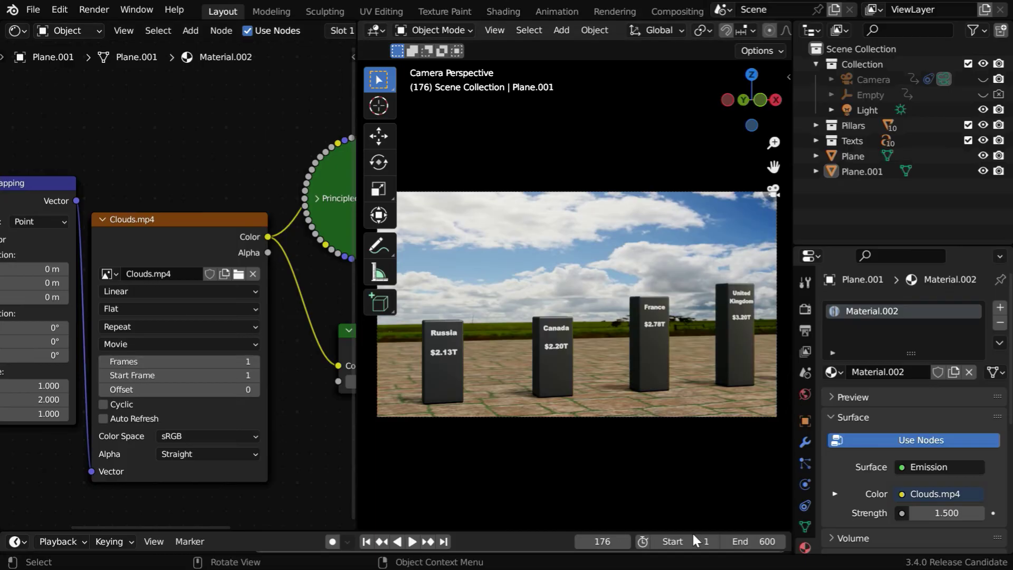
- Set the Clouds.mp4 texture to 600 frames with Cyclic and Auto Refresh enabled, and play the animation briefly to check it
{"action": "left_click", "coordinate": [237, 363]}
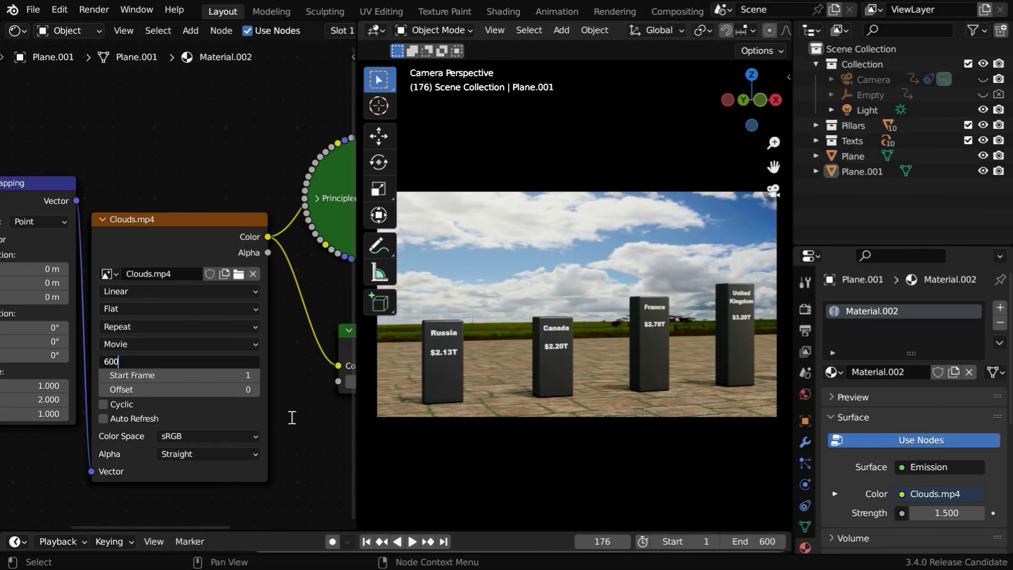
{"action": "type", "text": "600"}
{"action": "key", "text": "Return"}
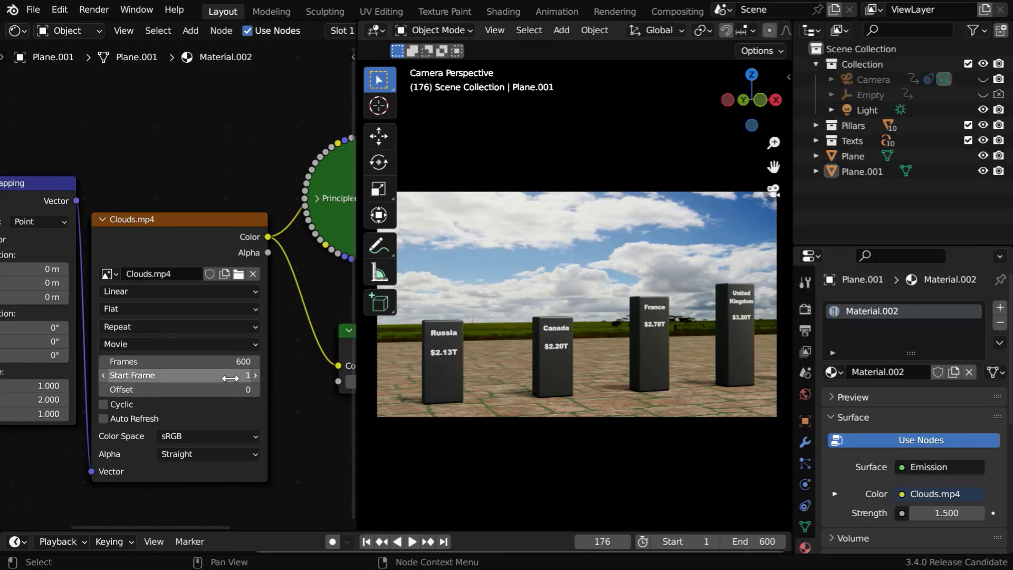
{"action": "left_click", "coordinate": [104, 404]}
{"action": "left_click", "coordinate": [103, 418]}
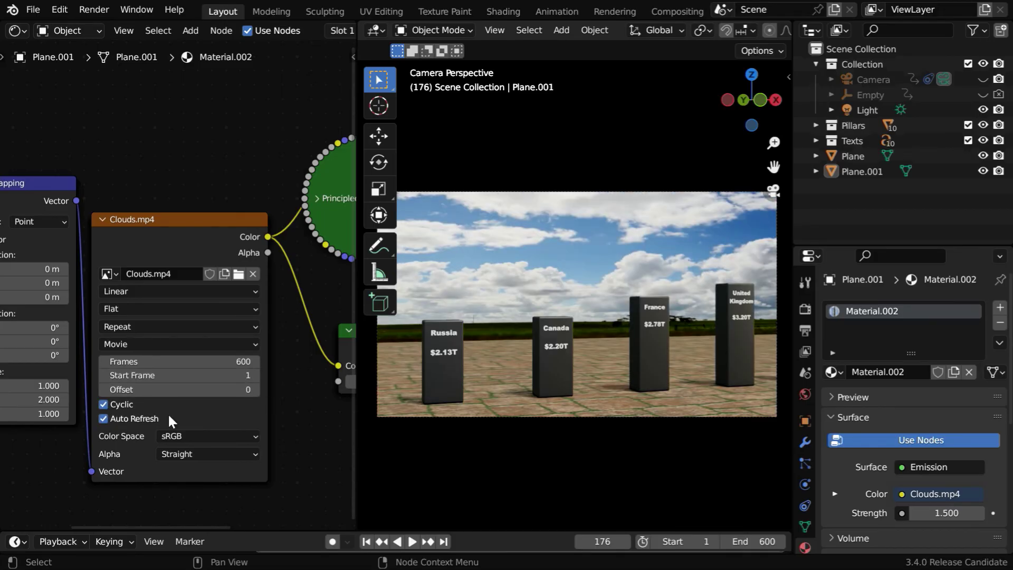
{"action": "left_click", "coordinate": [412, 541]}
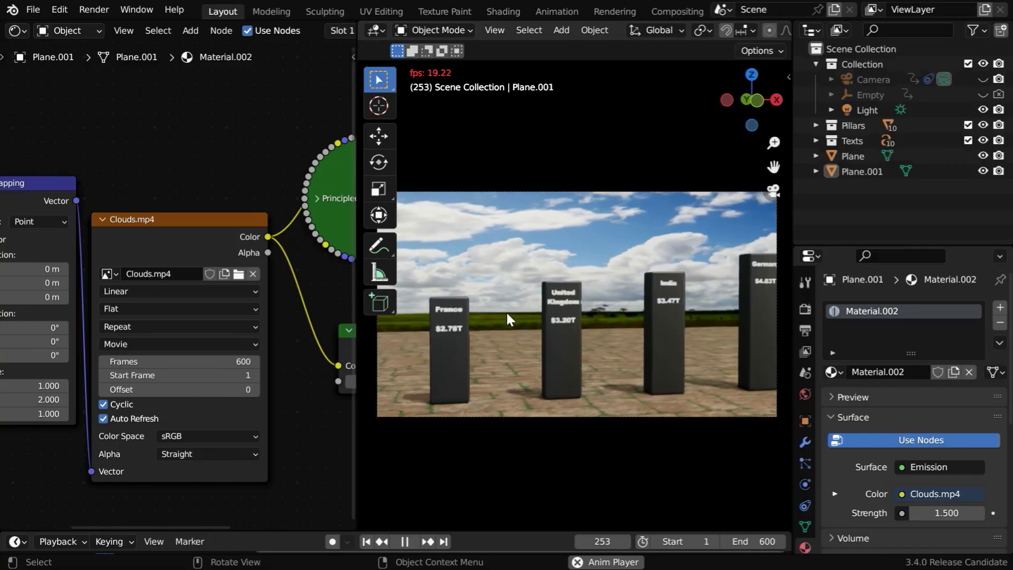
{"action": "left_click", "coordinate": [405, 542]}
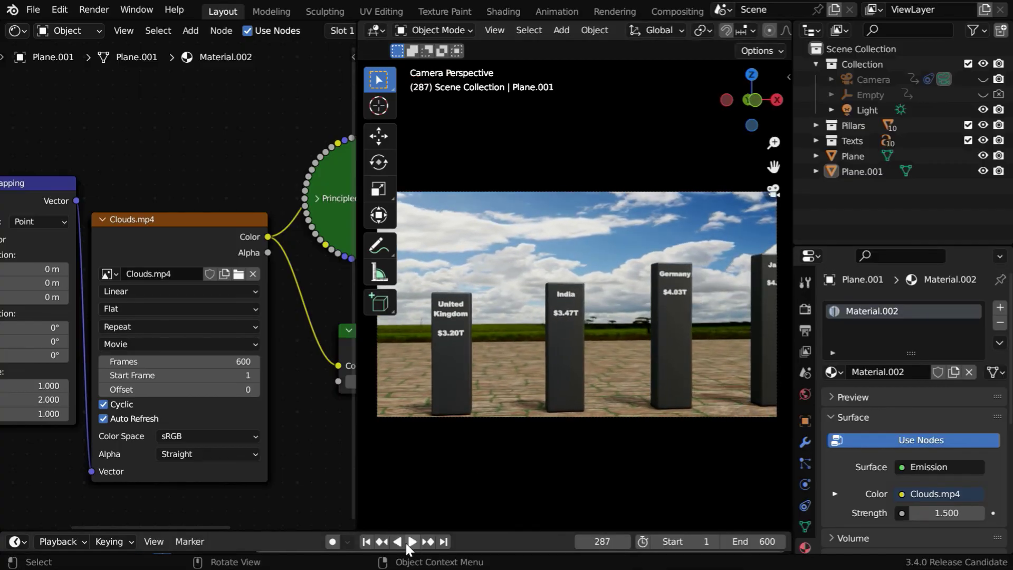
- Set the backdrop's Mapping location Y to 0.07 m and play the animation in an enlarged 3D viewport
{"action": "middle_click_drag", "start_coordinate": [42, 296], "coordinate": [142, 300]}
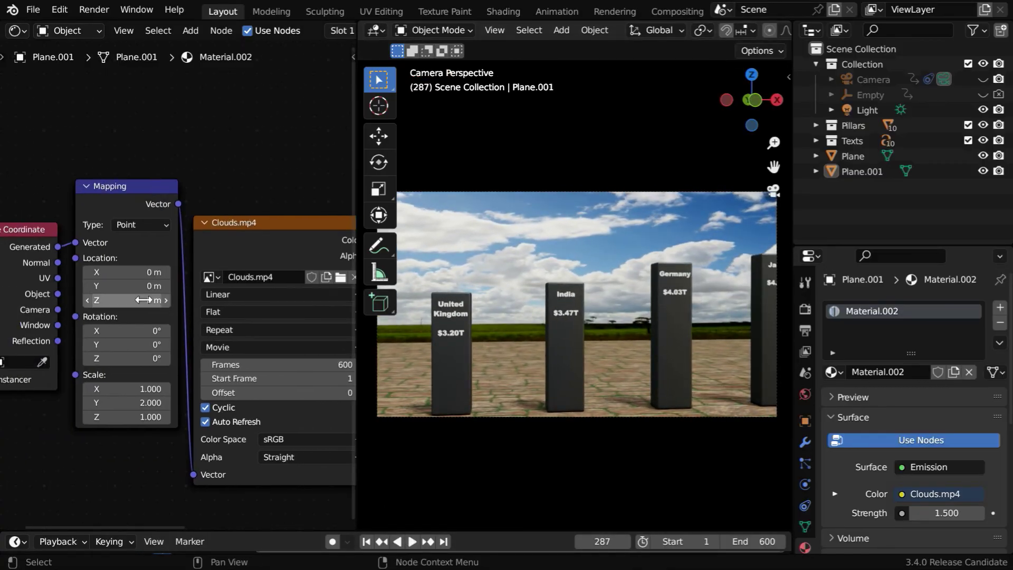
{"action": "scroll", "coordinate": [142, 299], "scroll_direction": "up", "scroll_amount": 1}
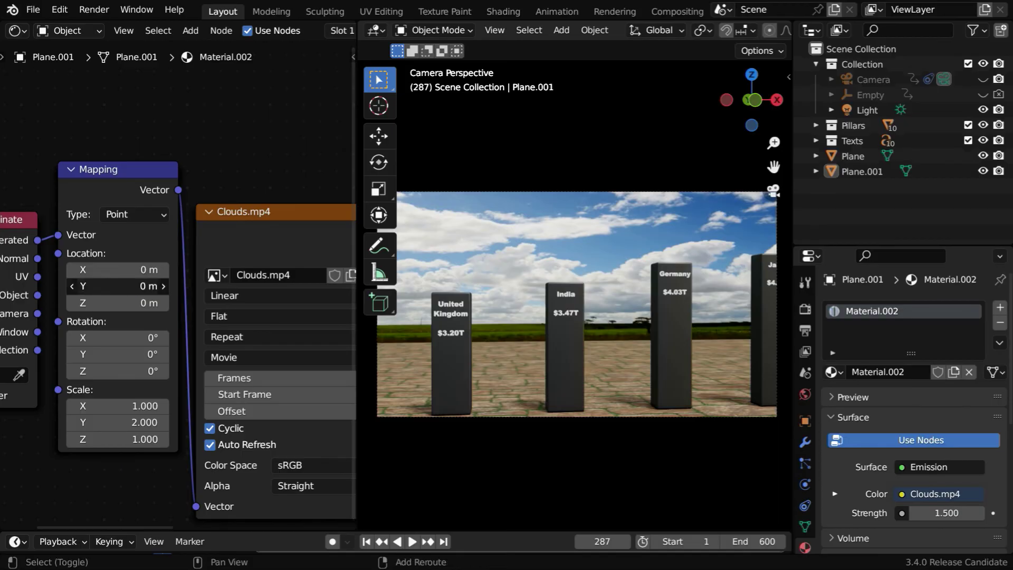
{"action": "left_click_drag", "start_coordinate": [132, 286], "coordinate": [133, 287], "text": "shift"}
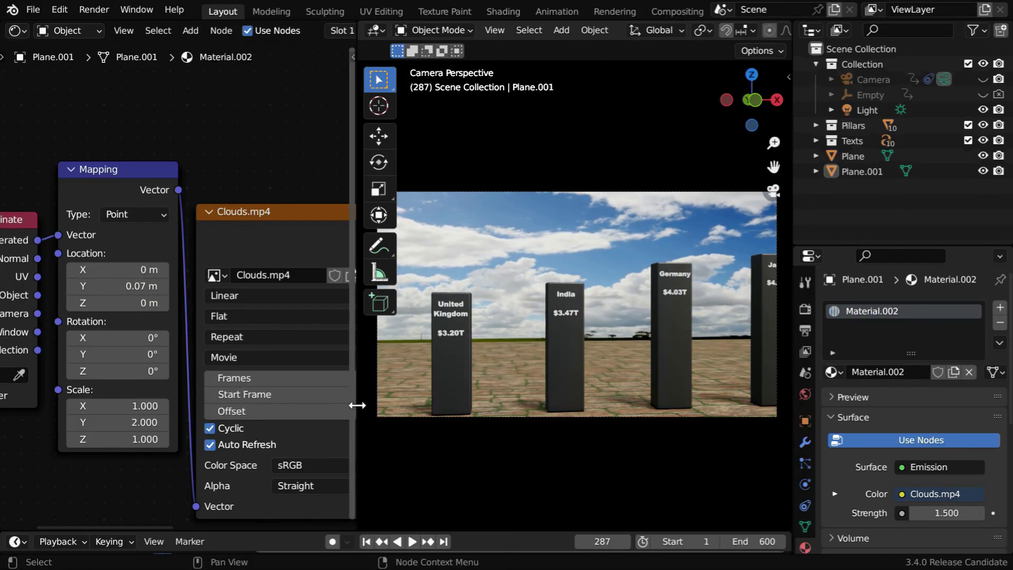
{"action": "left_click_drag", "start_coordinate": [357, 405], "coordinate": [21, 406]}
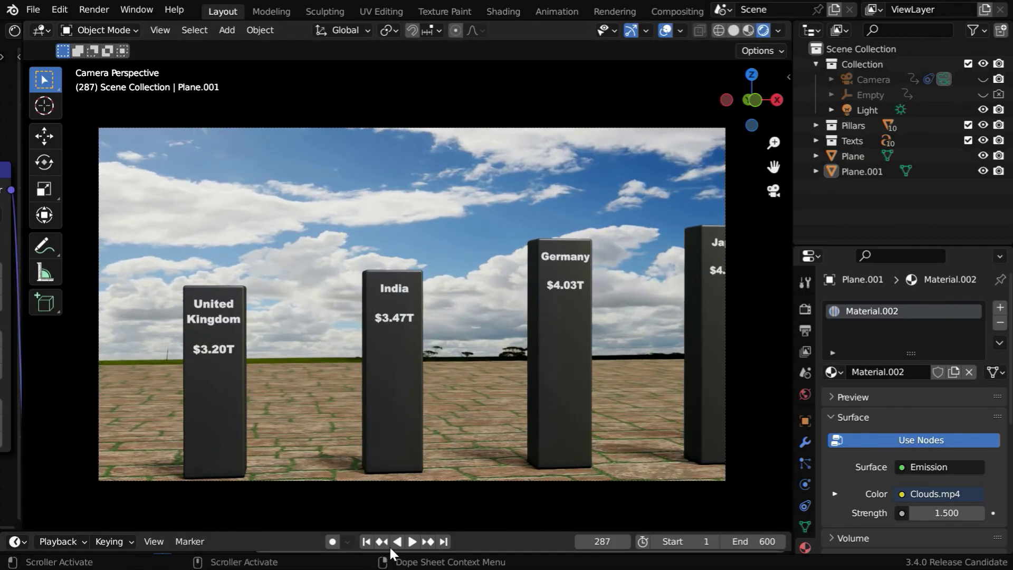
{"action": "left_click", "coordinate": [413, 541]}
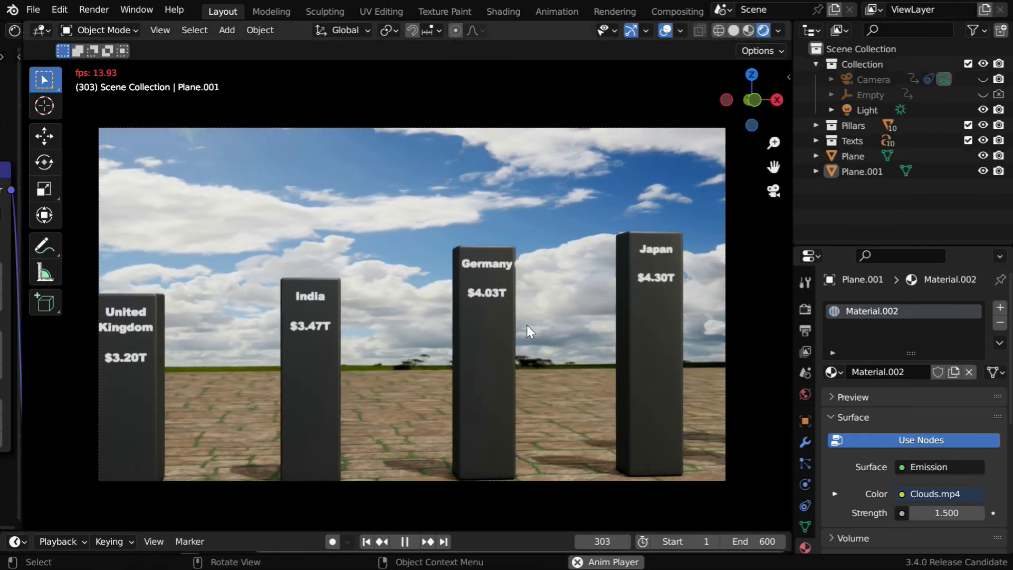